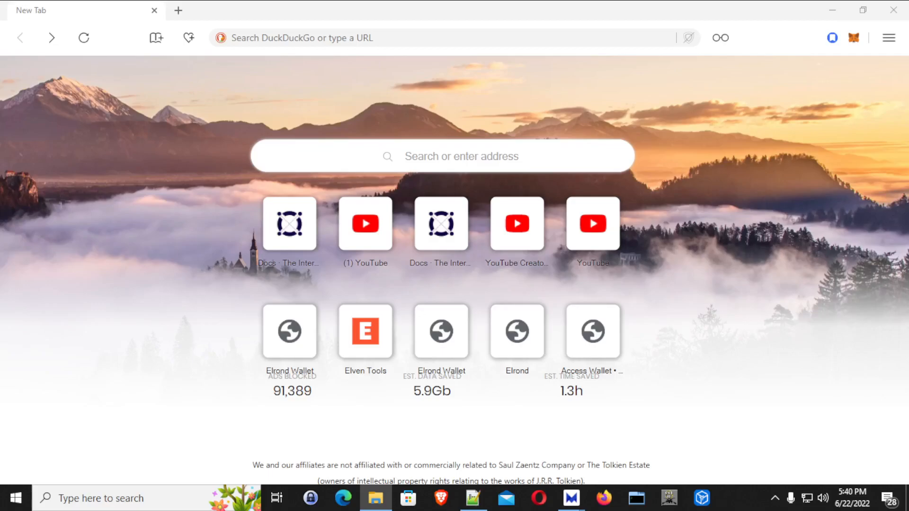
Bring the Maiar Browser window forward and focus its address bar on the New Tab page.
click(138, 167)
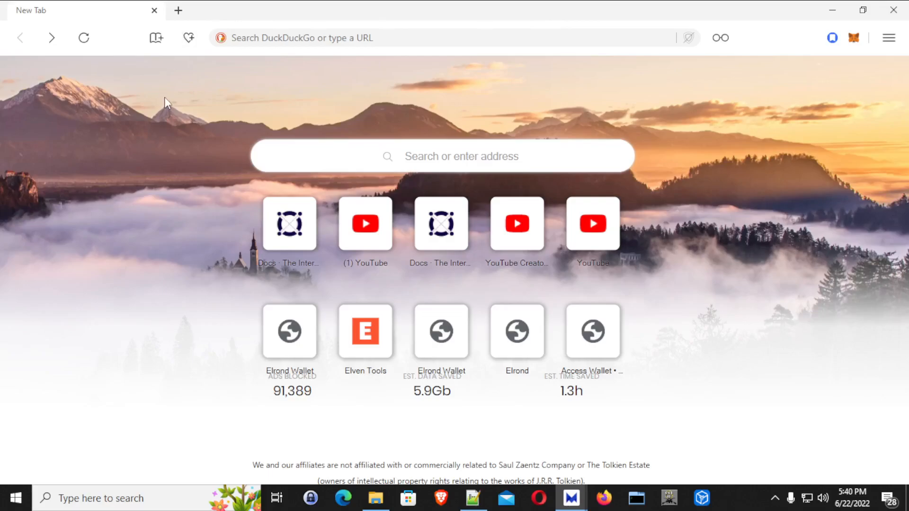
click(276, 34)
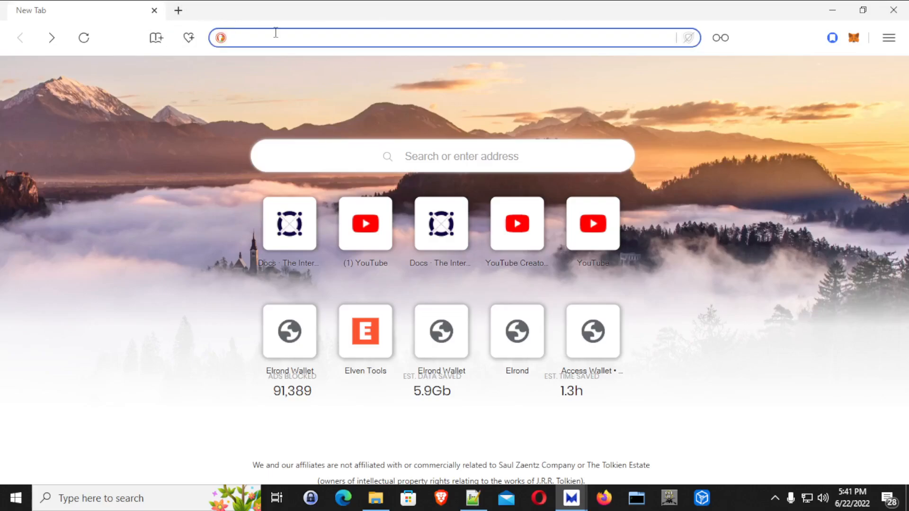
Open the suggested Oracle VirtualBox Downloads page, look it over, and go back.
text(do)
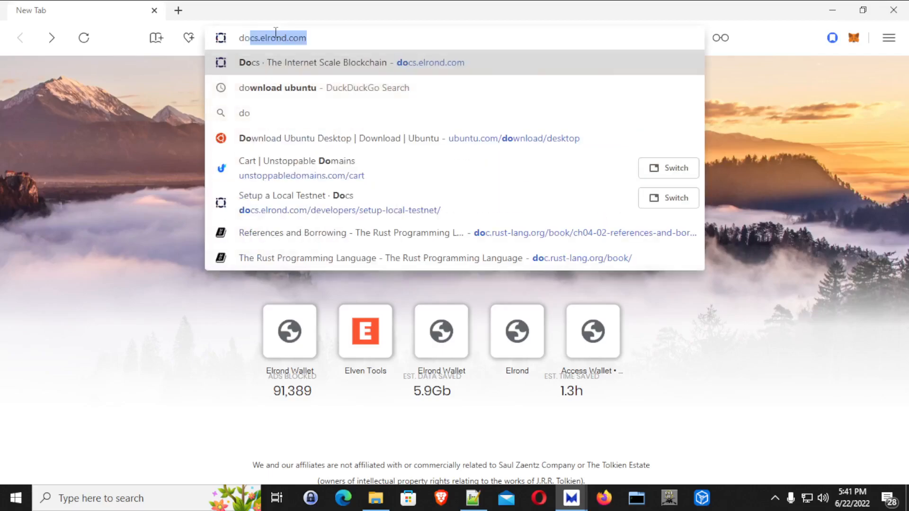
key(BackSpace)
key(BackSpace)
key(BackSpace)
text(down)
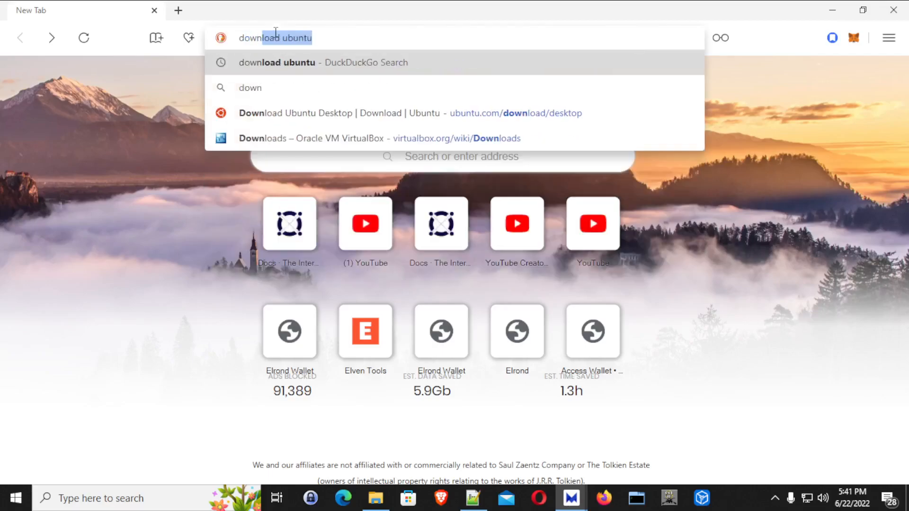
text(load)
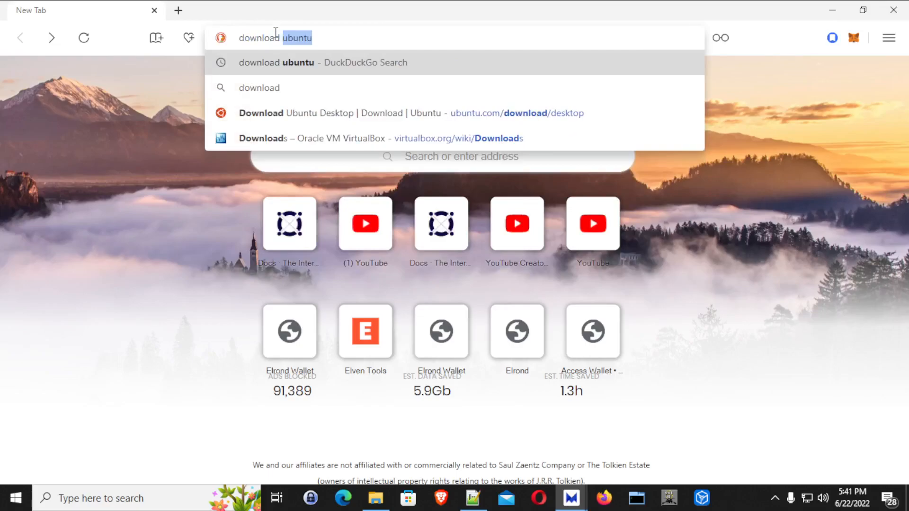
click(336, 140)
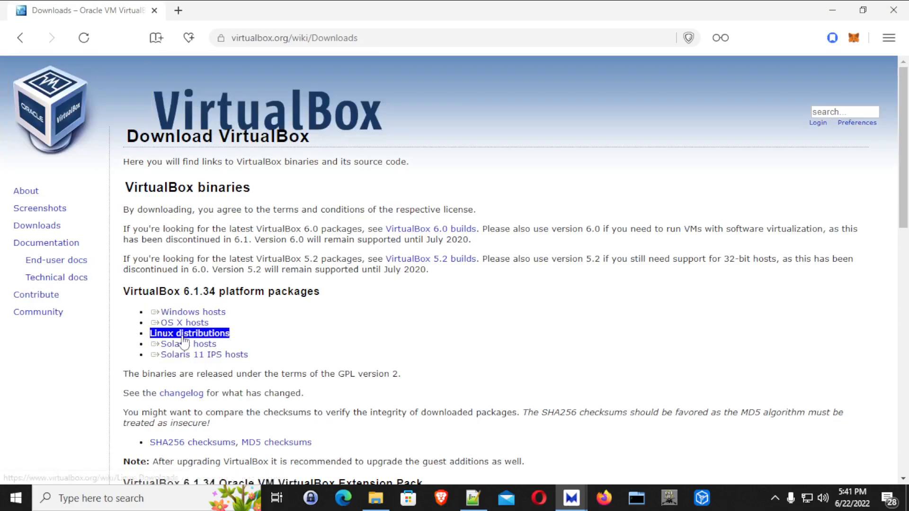
scroll(183, 337, down, 3)
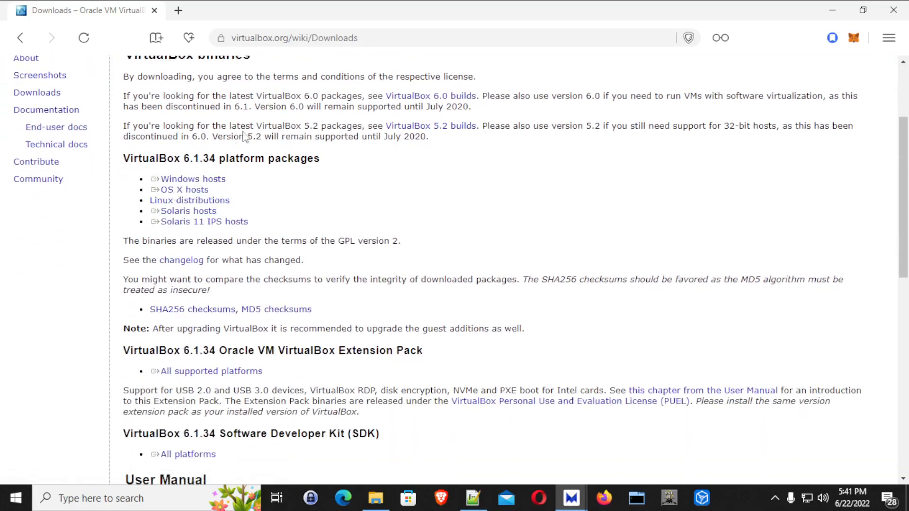
click(29, 38)
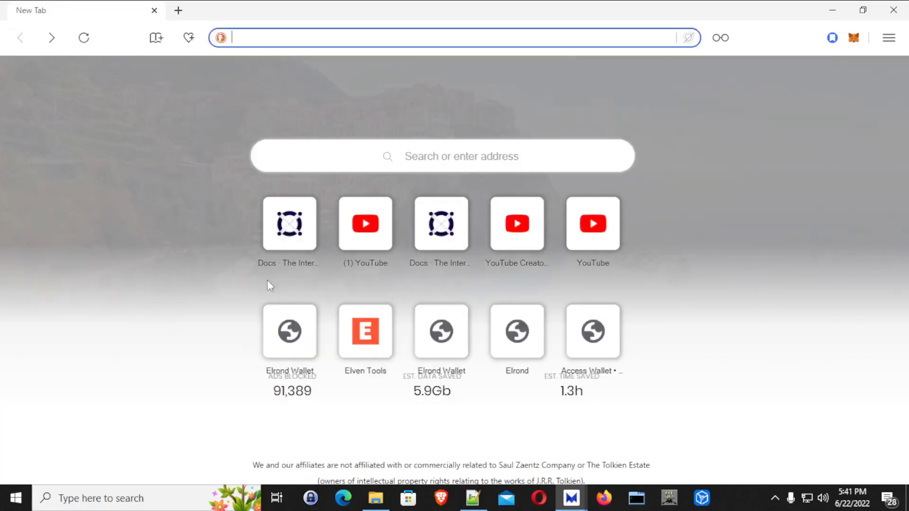
Search DuckDuckGo for 'download virtual box'.
text(download )
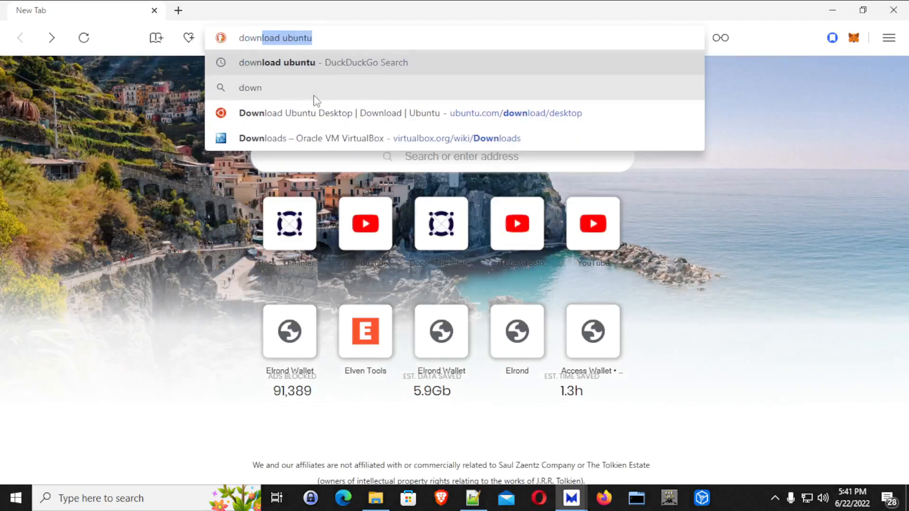
text(virtual)
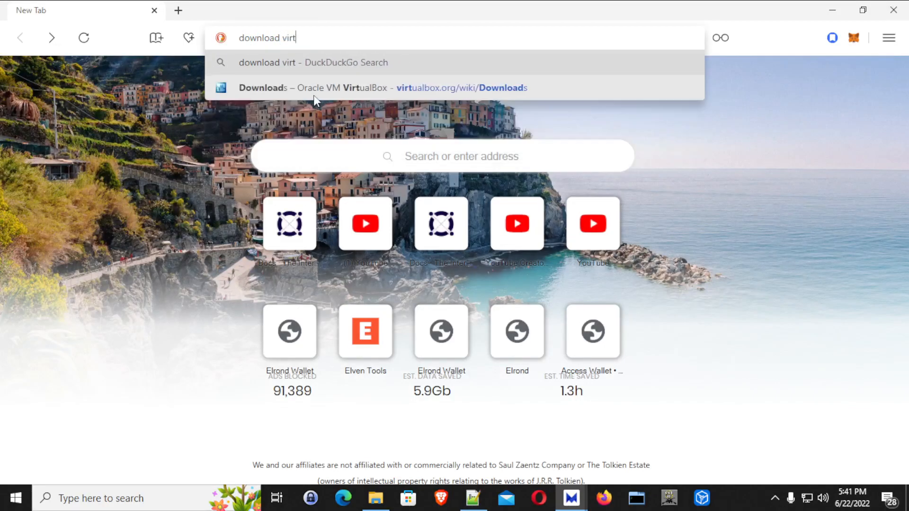
key(Return)
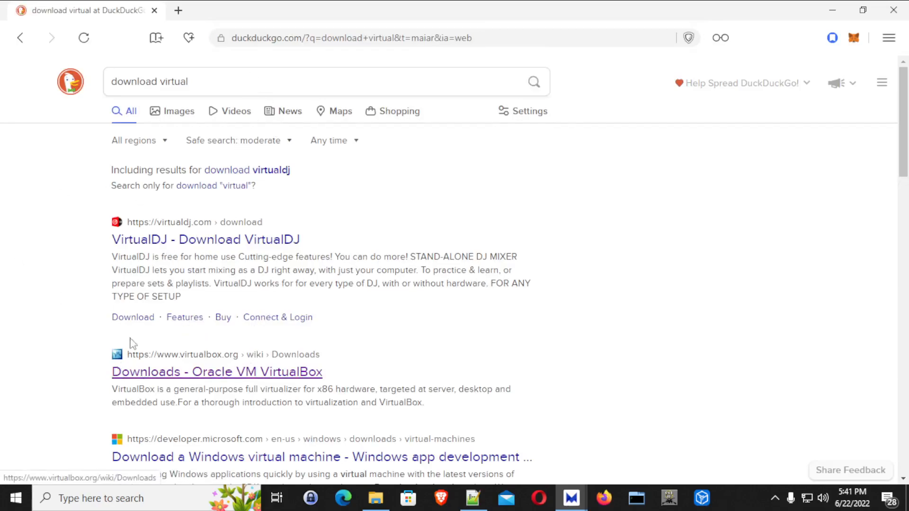
click(223, 81)
text(box)
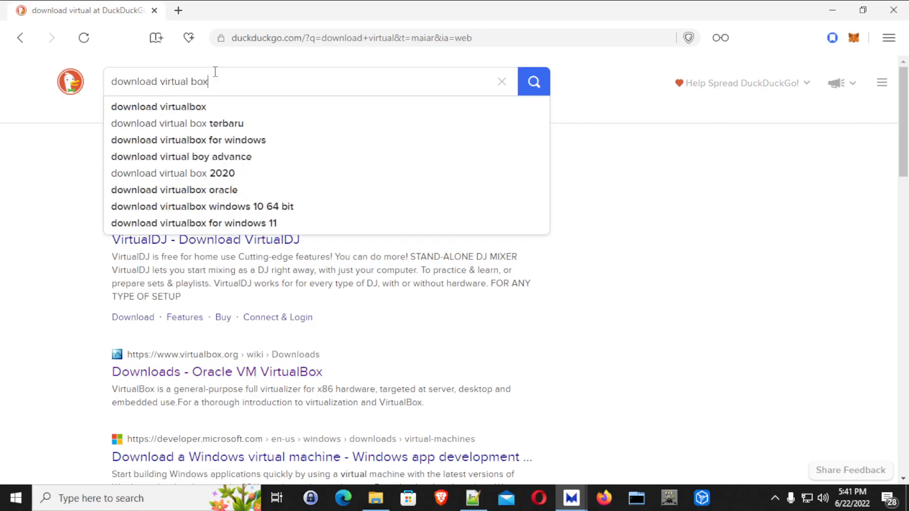
key(Return)
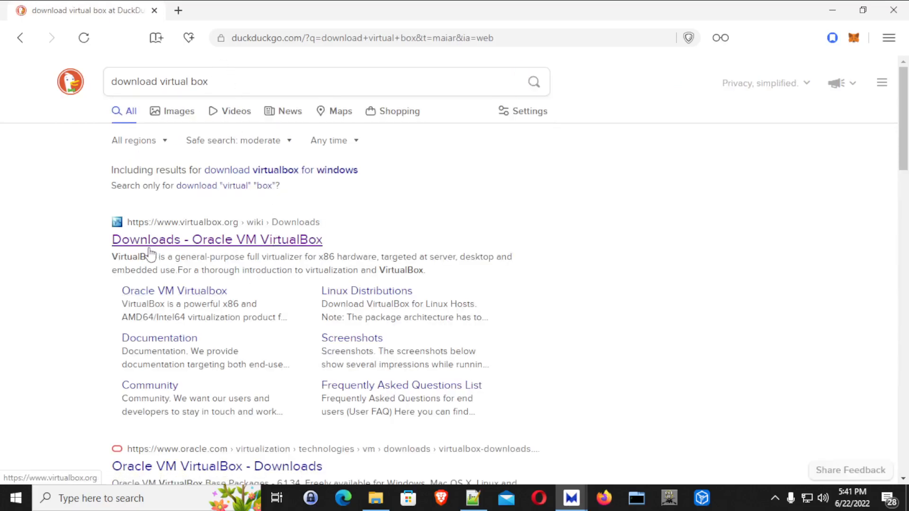
Save the VirtualBox 6.1.34 Windows hosts installer to Downloads from the VirtualBox Downloads page.
click(222, 241)
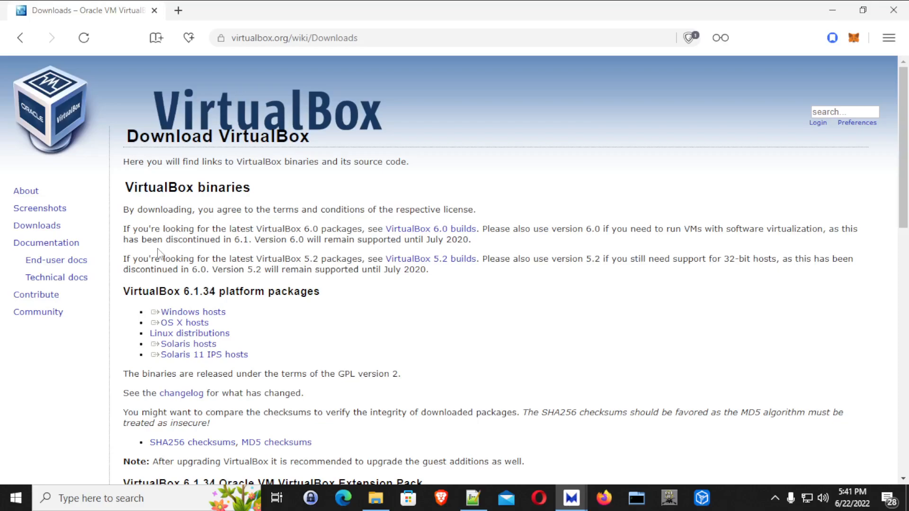
click(207, 312)
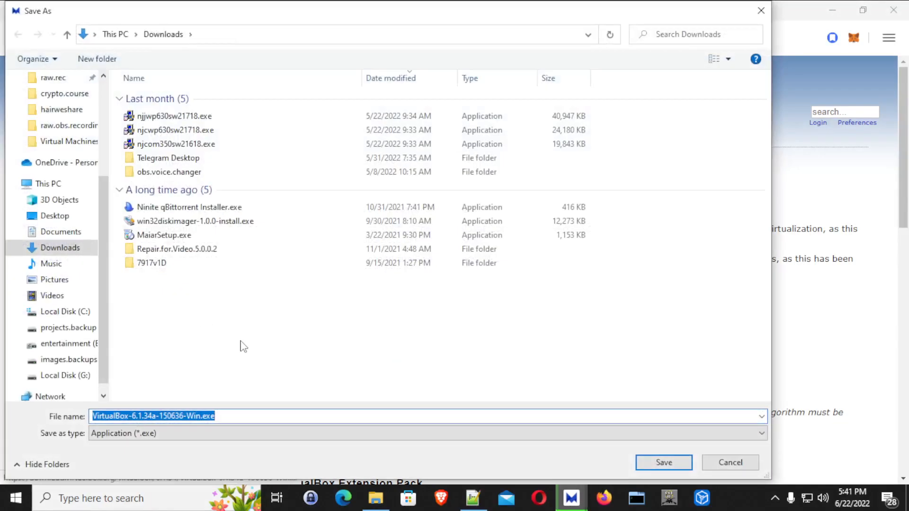
click(662, 462)
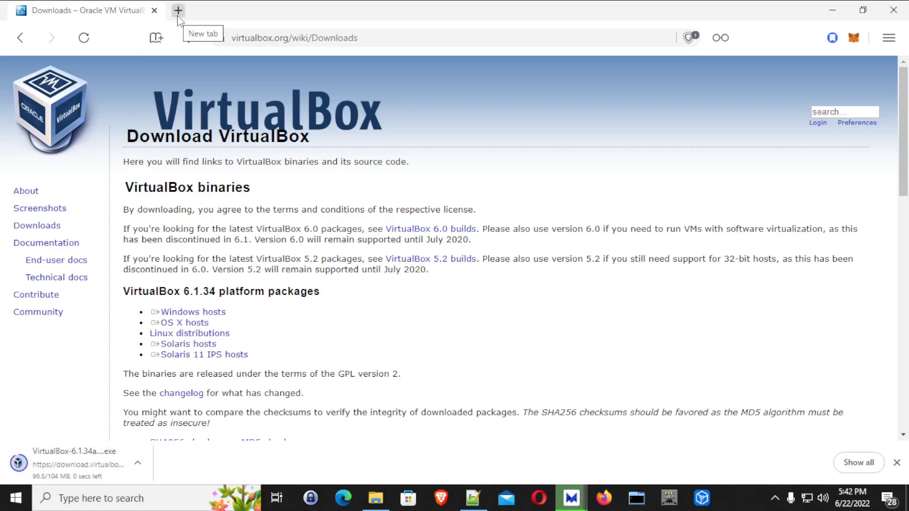
Search the web for 'download ubuntu' in a new tab.
click(178, 10)
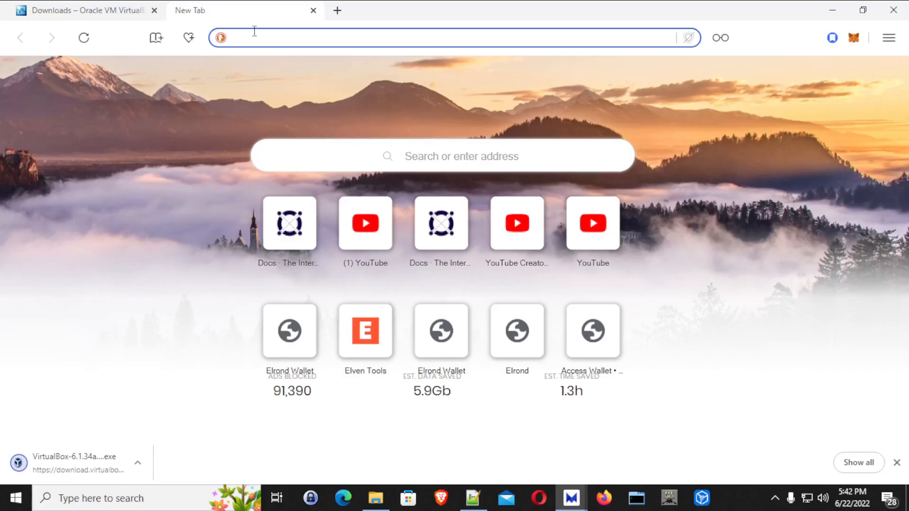
text(download)
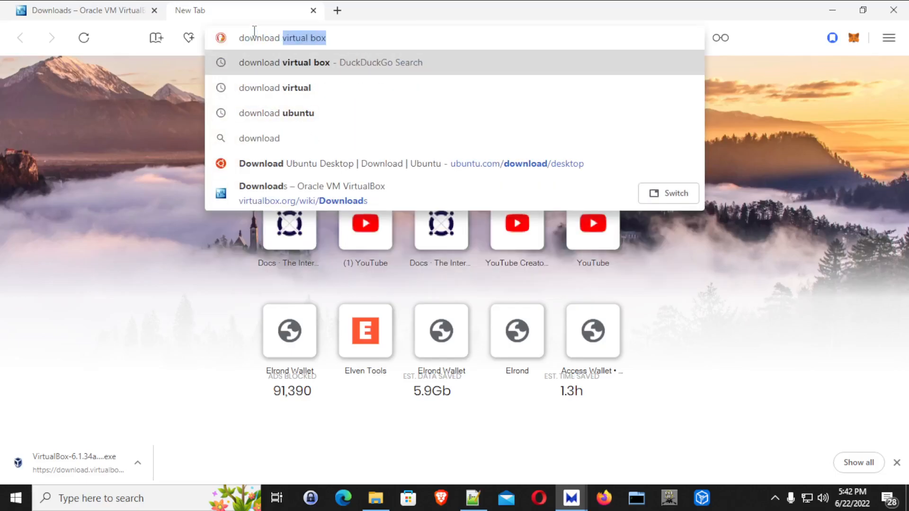
text( u)
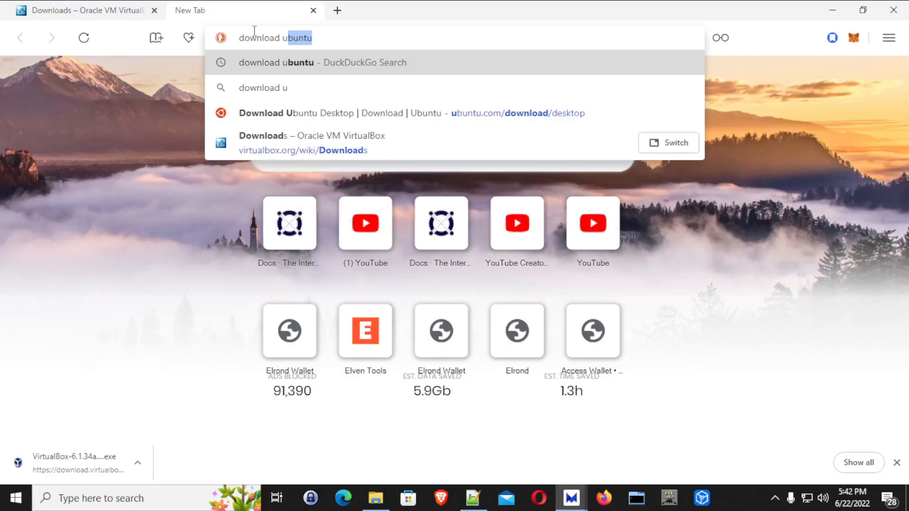
key(Return)
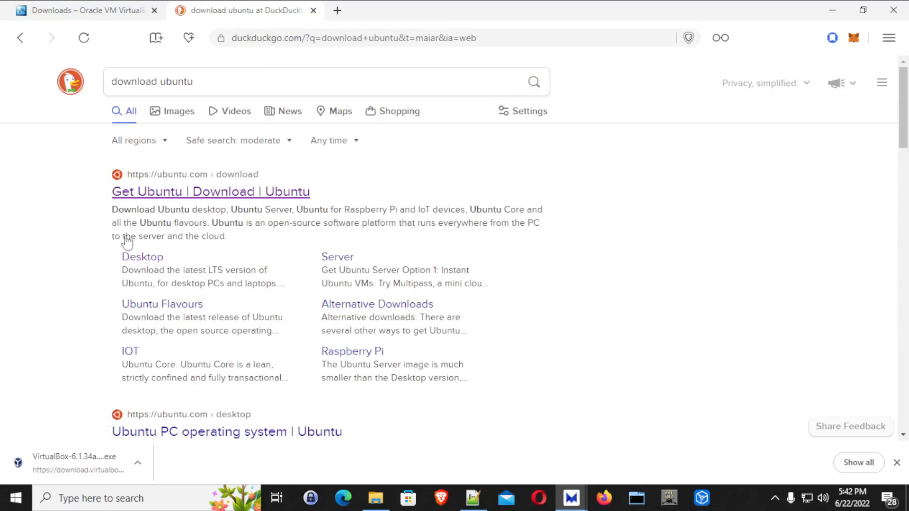
Open the Ubuntu Desktop download page, then launch the downloaded VirtualBox installer.
click(146, 259)
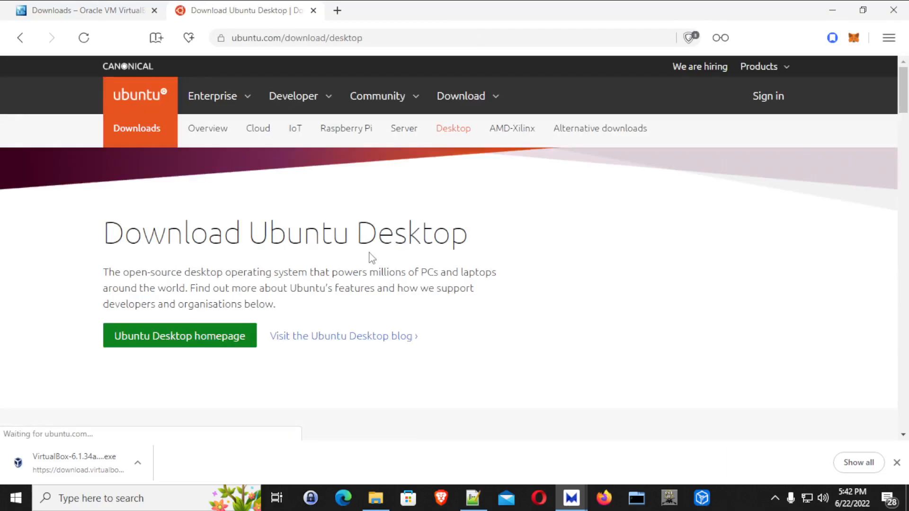
scroll(176, 325, down, 3)
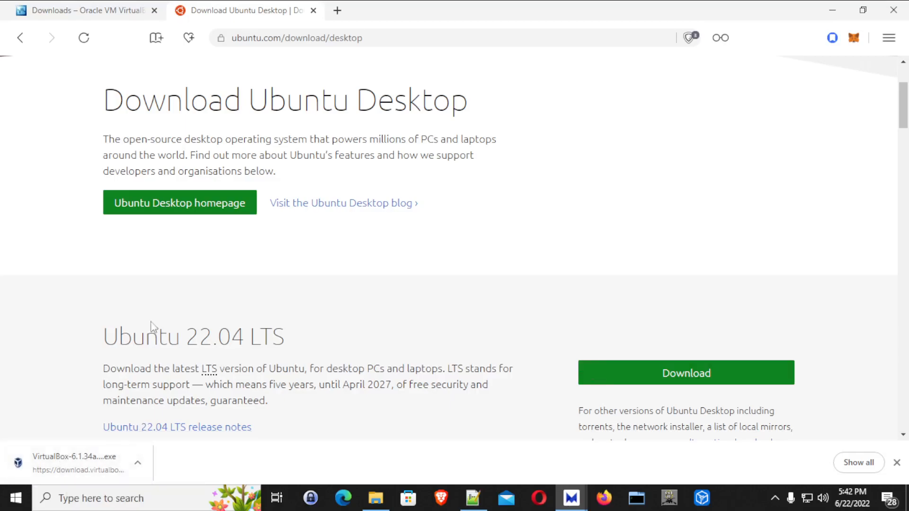
click(60, 471)
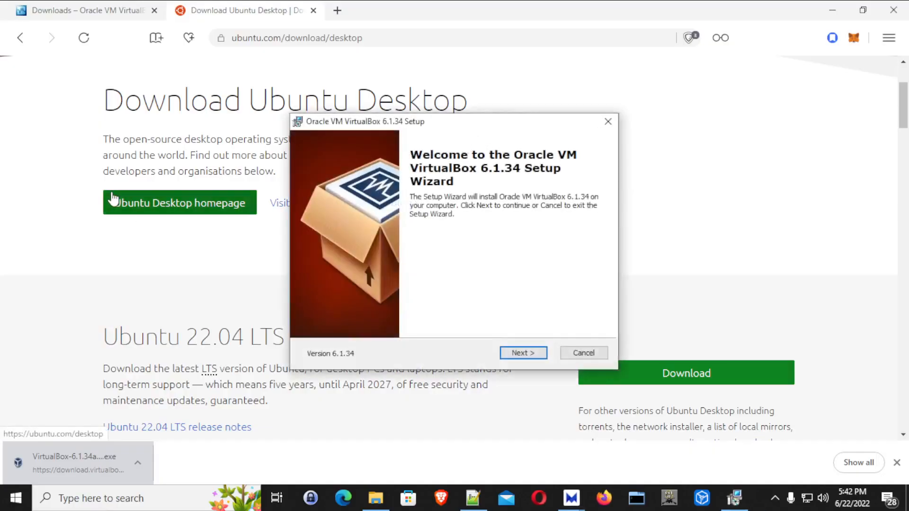
Install VirtualBox 6.1.34 with default features and shortcuts, accepting the network reset, then launch it.
click(520, 357)
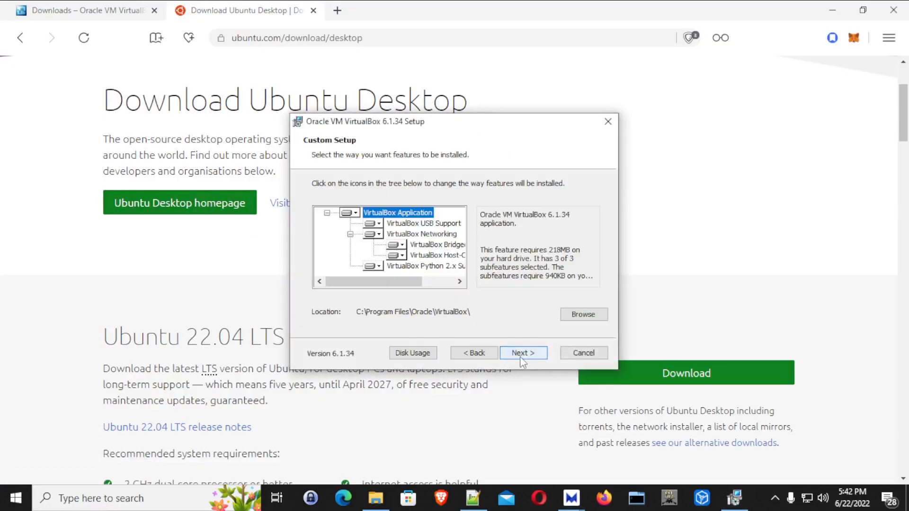
click(520, 357)
click(520, 357)
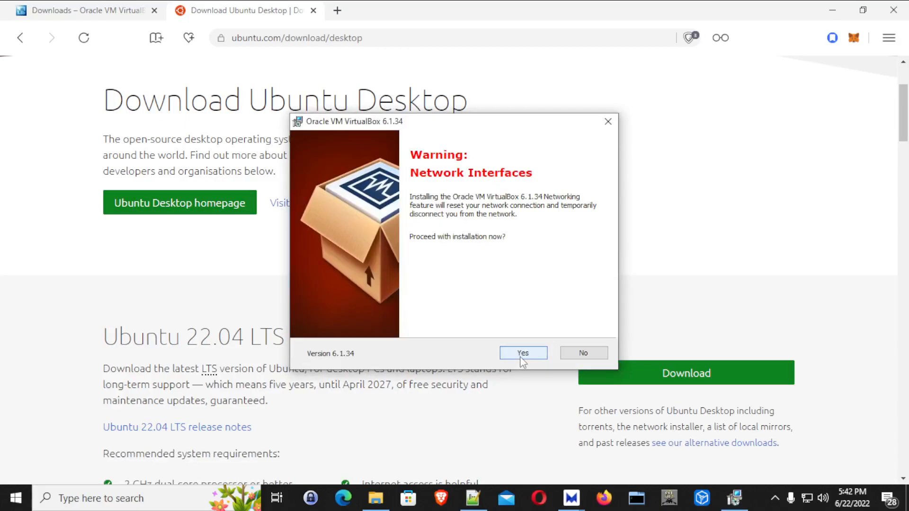
click(520, 357)
click(520, 357)
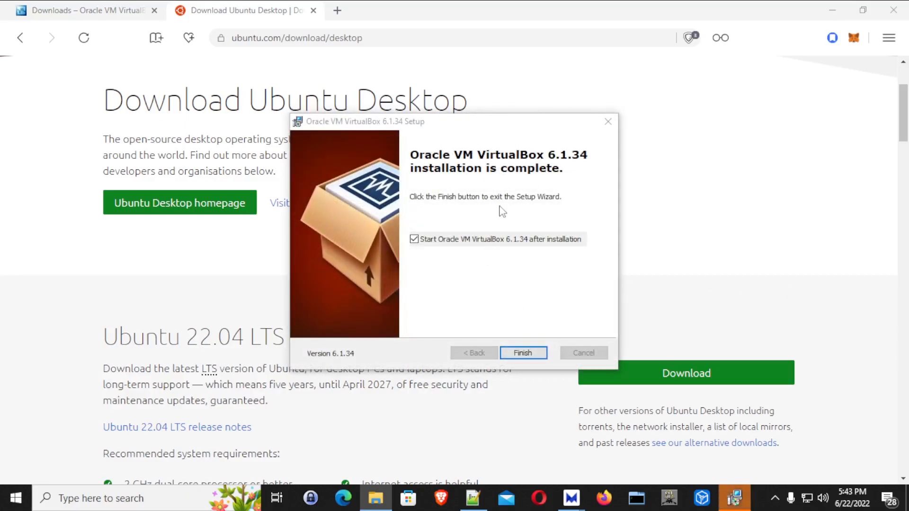
click(518, 357)
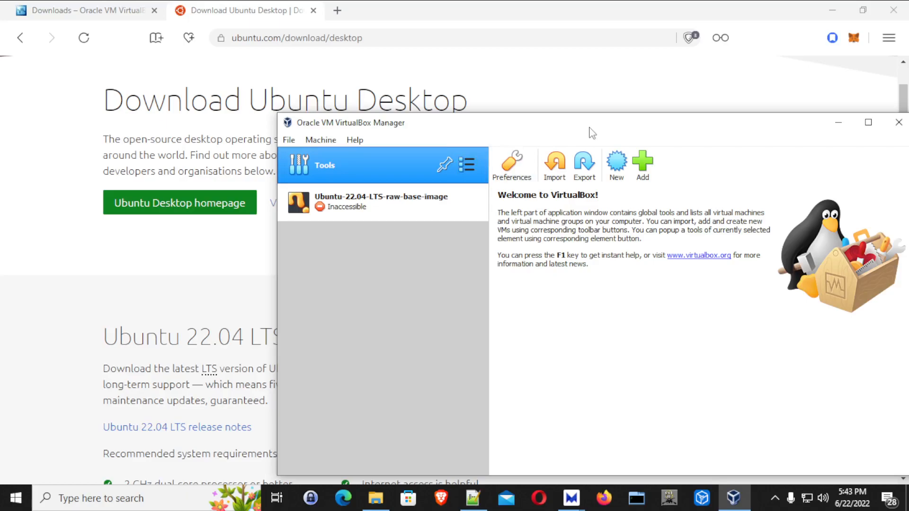
Remove the inaccessible Ubuntu VM from the list and start the New machine wizard.
drag(591, 128, 507, 87)
click(319, 172)
right_click(313, 169)
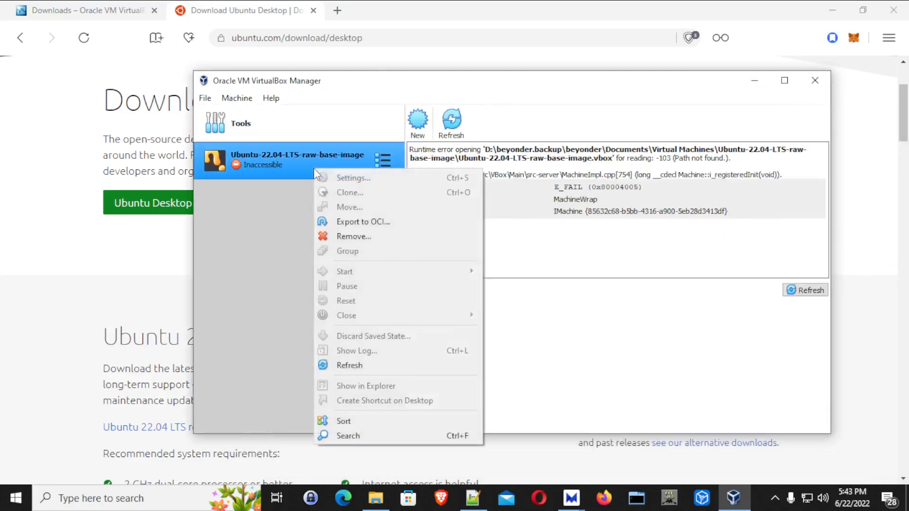
click(353, 236)
click(507, 307)
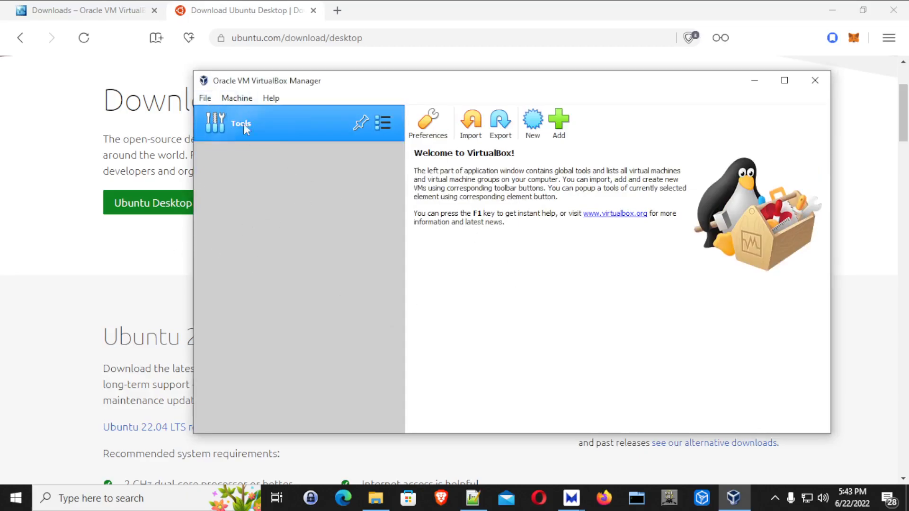
click(237, 99)
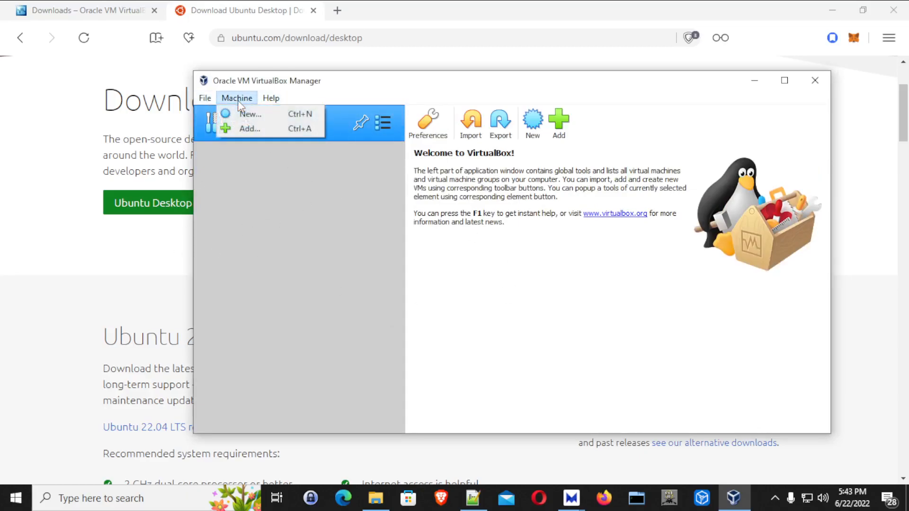
click(271, 115)
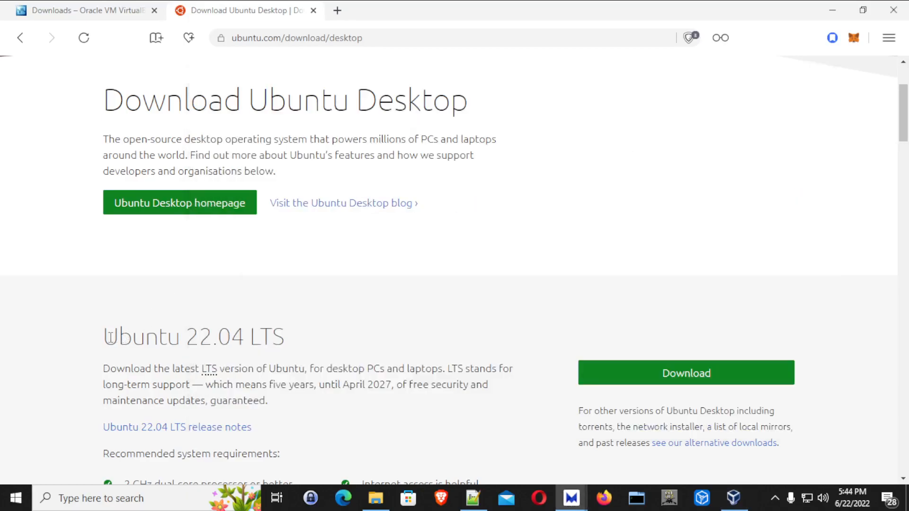
Name the machine 'Ubuntu-22.04-LTS-raw-base-image' using the copied Ubuntu 22.04 LTS heading.
drag(105, 337, 307, 348)
key(ctrl+c)
key(alt+Tab)
key(ctrl+v)
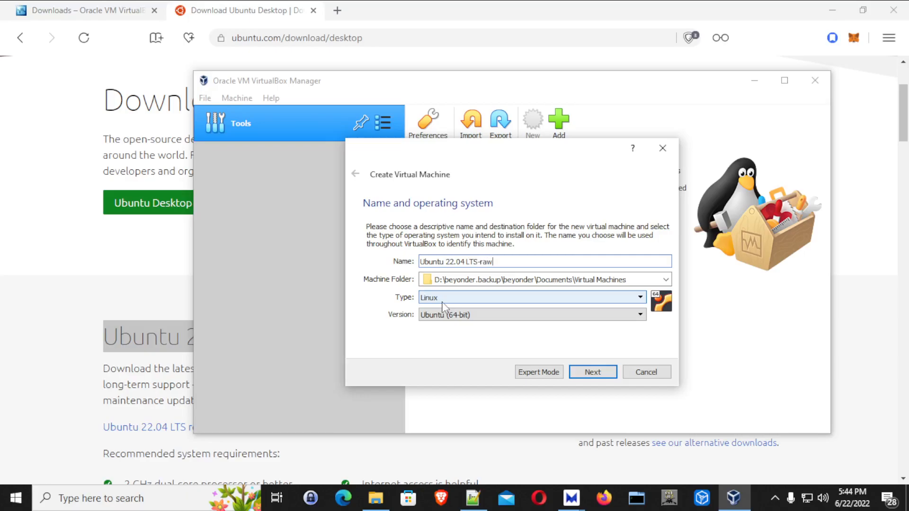
text(-raw-base-image)
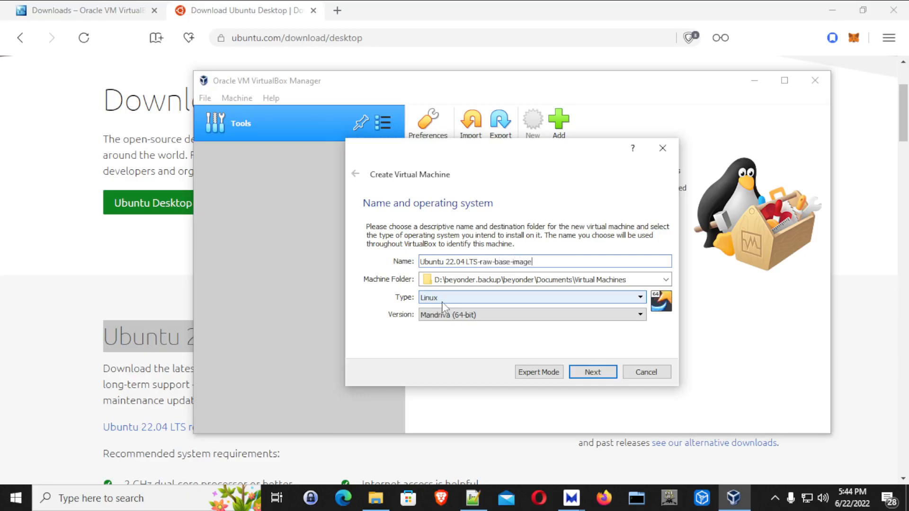
click(445, 263)
key(BackSpace)
text(-)
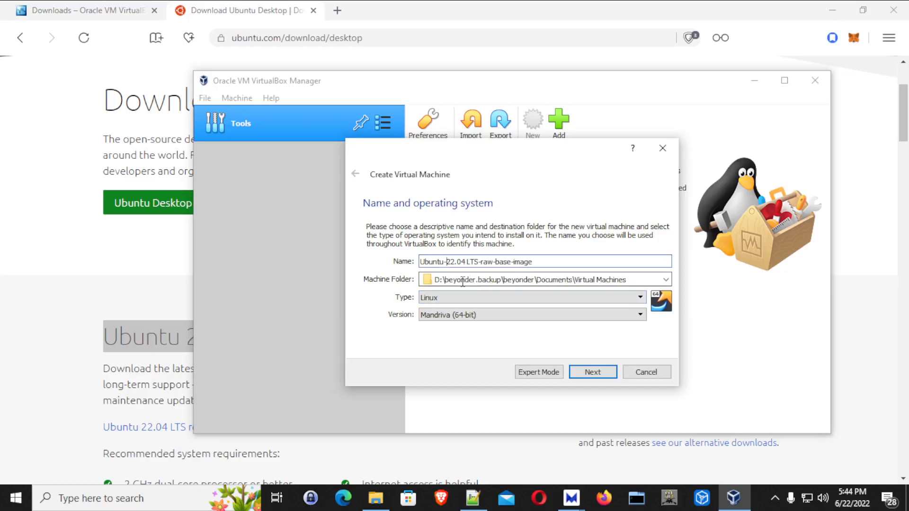
click(465, 262)
key(BackSpace)
text(-)
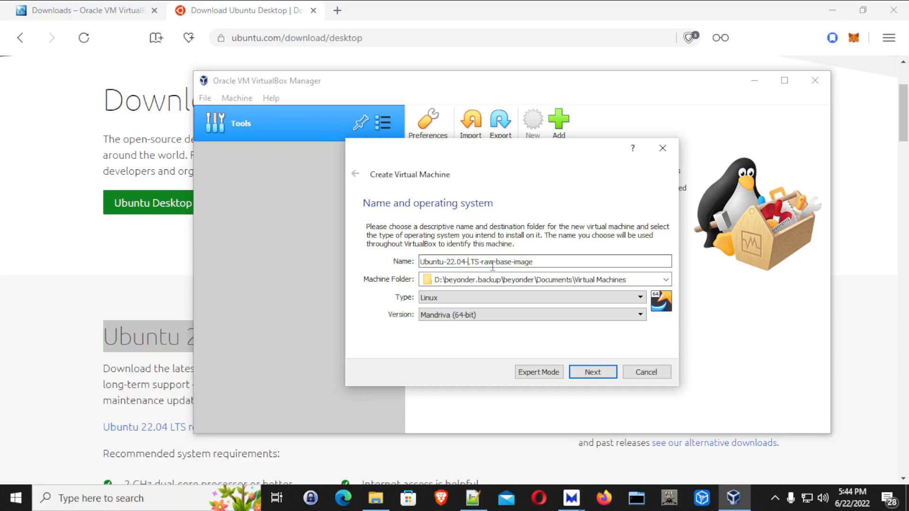
Choose Ubuntu (64-bit) as the version and continue to the memory size step.
click(473, 315)
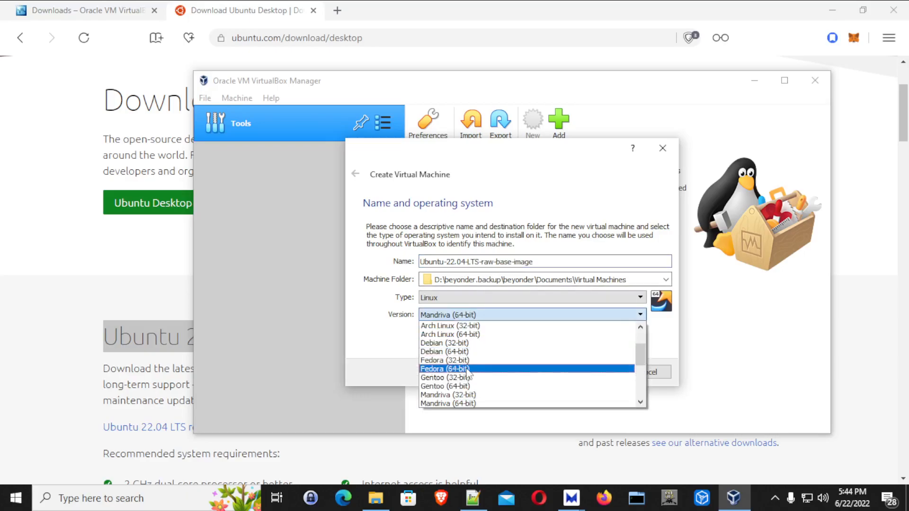
scroll(468, 388, down, 2)
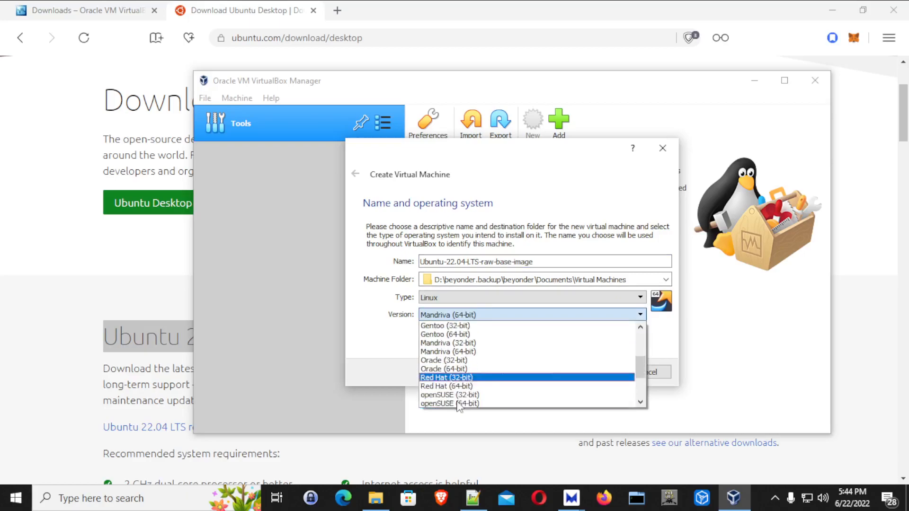
scroll(454, 404, down, 2)
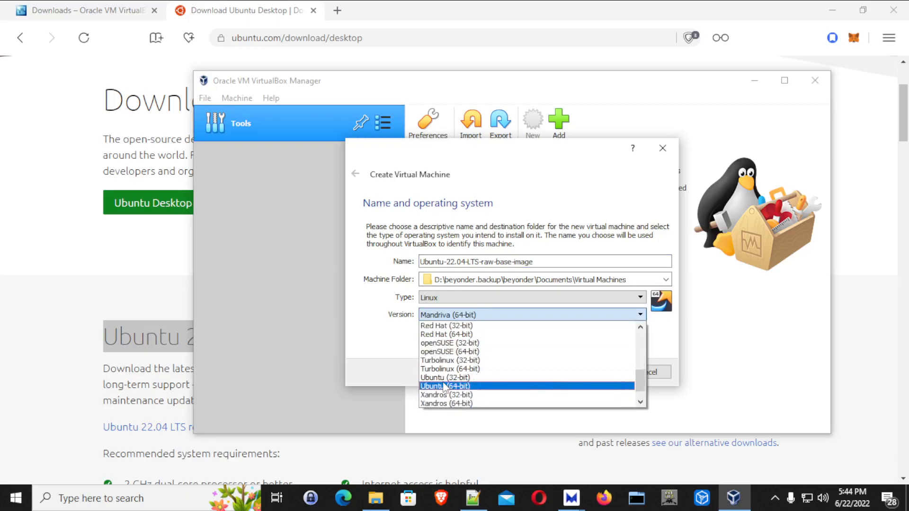
click(452, 384)
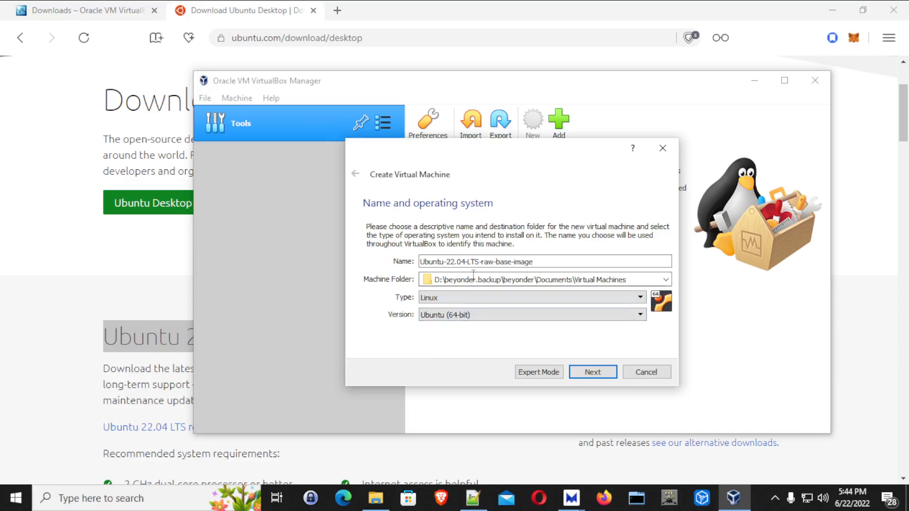
click(589, 375)
click(464, 262)
Give the machine 12279 MB of memory and choose to create a new virtual hard disk.
drag(388, 261, 459, 281)
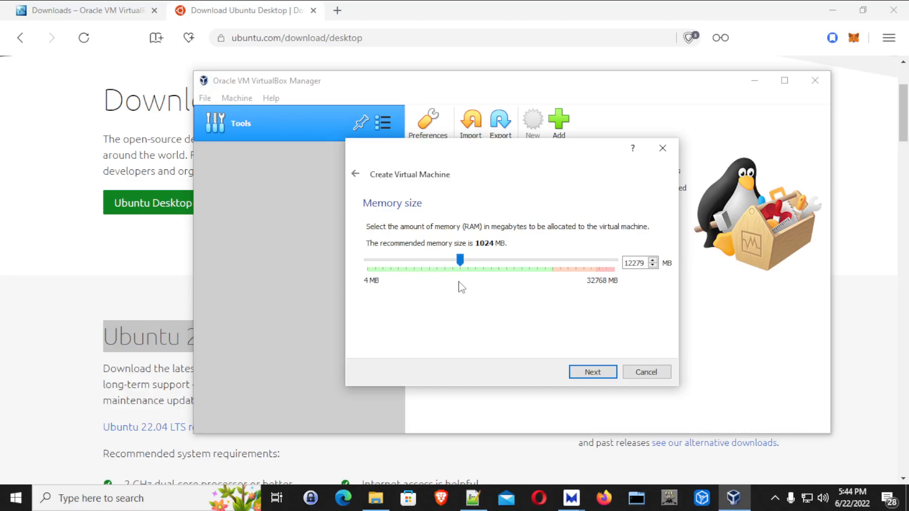
click(591, 373)
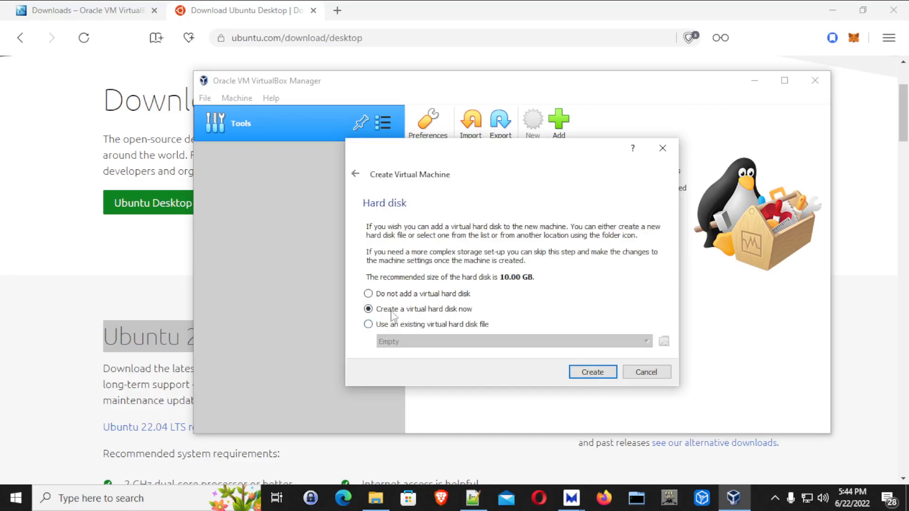
click(589, 375)
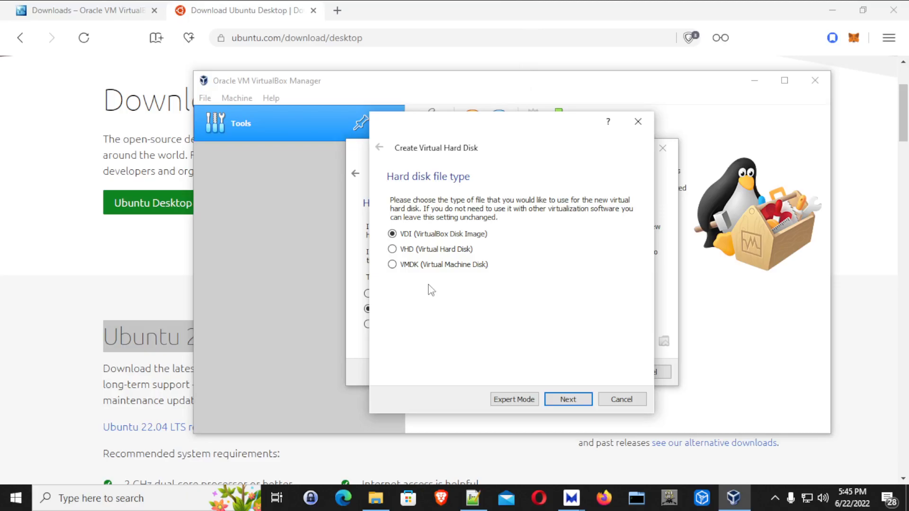
Create a fixed-size 200 GB VMDK virtual disk.
click(414, 265)
click(571, 401)
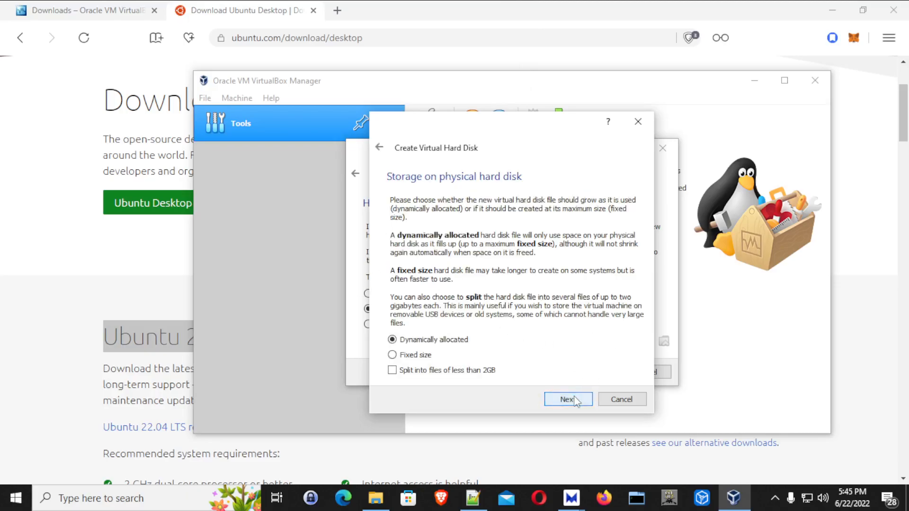
click(416, 358)
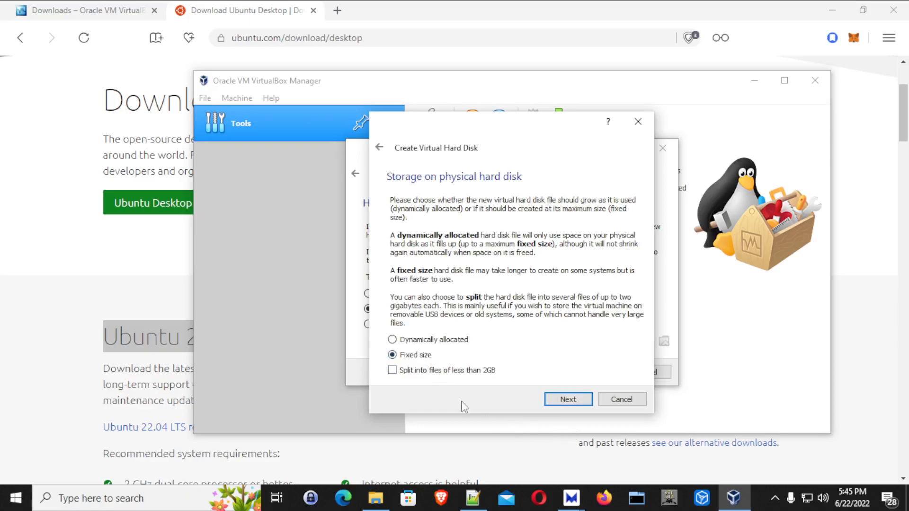
click(565, 400)
drag(613, 273, 624, 273)
text(200.00 GB)
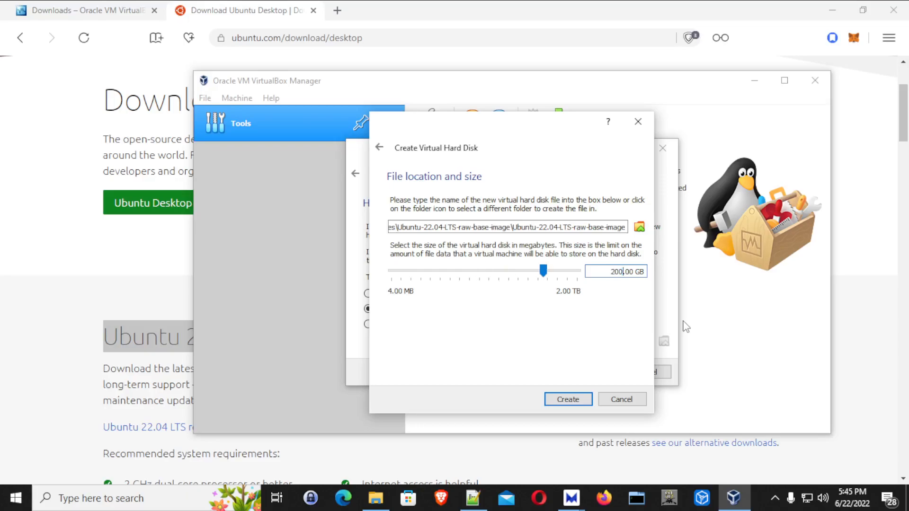
click(587, 397)
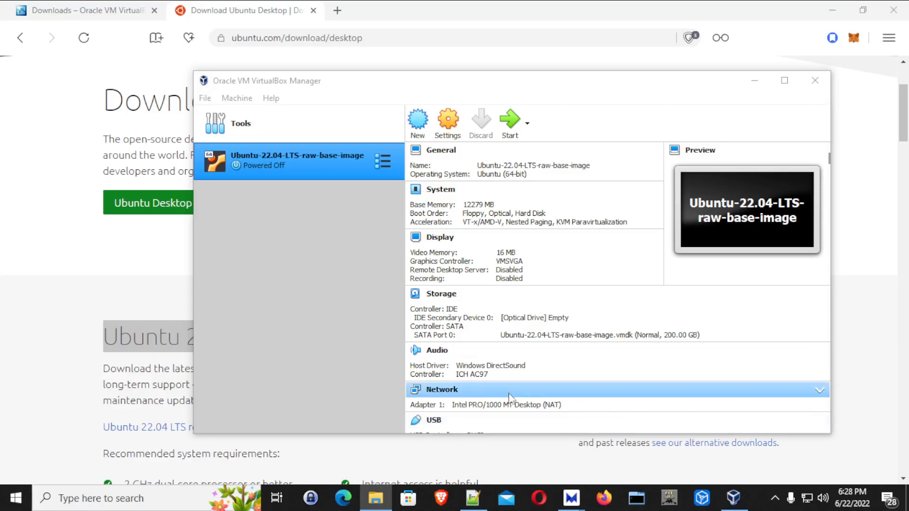
Set network Adapter 1 to Bridged Adapter on the Killer E2200 controller and apply it.
click(487, 408)
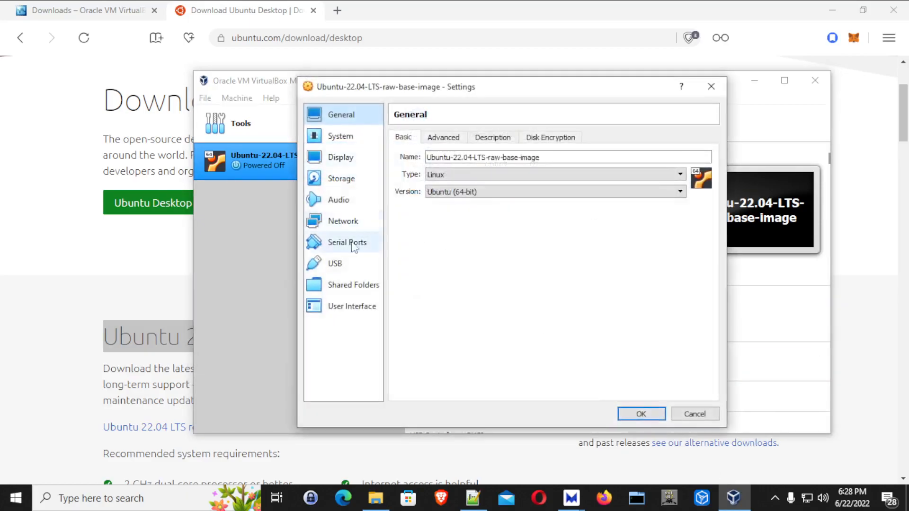
click(326, 222)
click(463, 177)
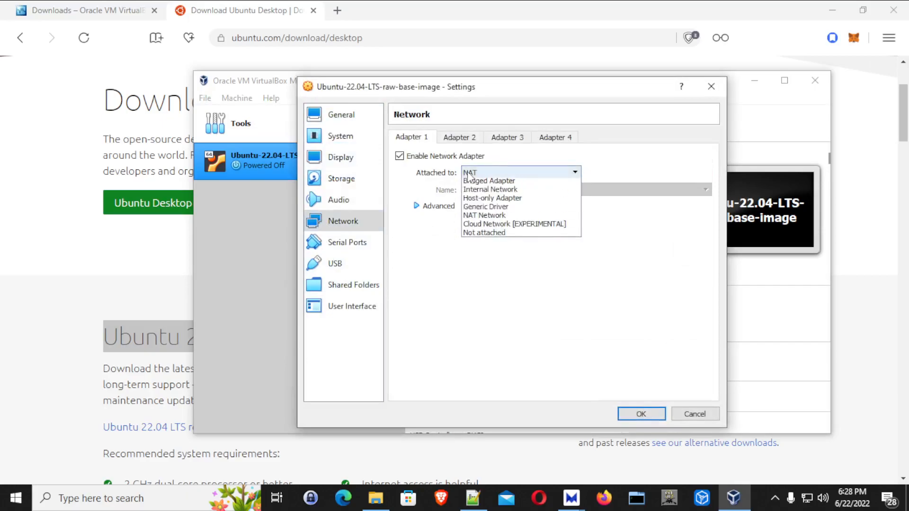
click(485, 193)
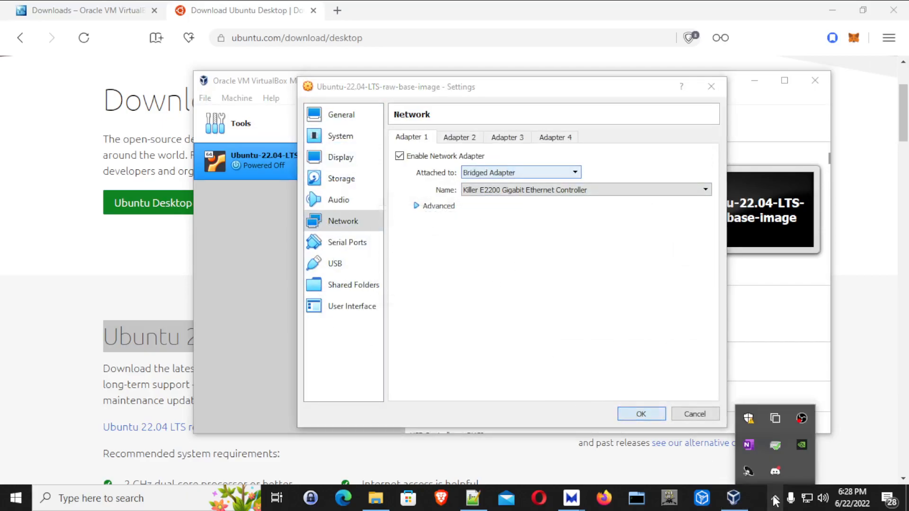
key(Return)
click(260, 168)
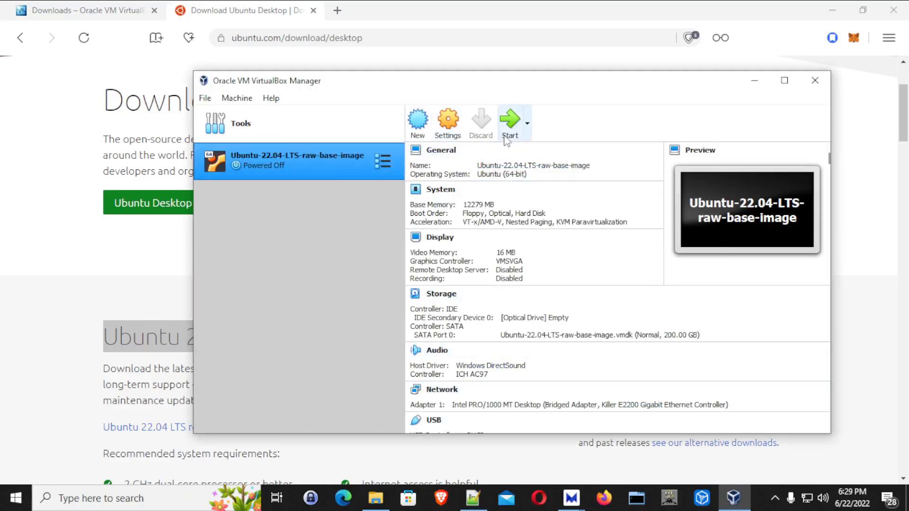
Load host drive I: into the optical drive and start the Ubuntu-22.04-LTS-raw-base-image VM.
click(531, 321)
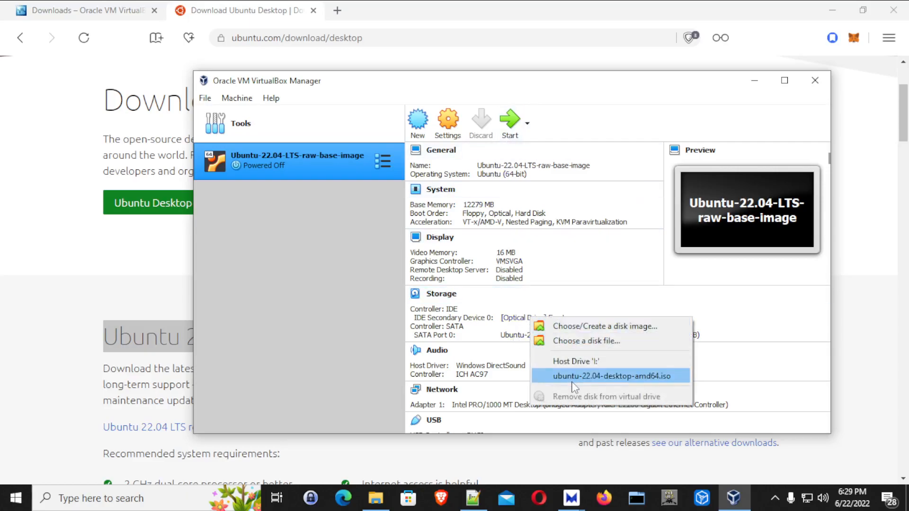
click(576, 361)
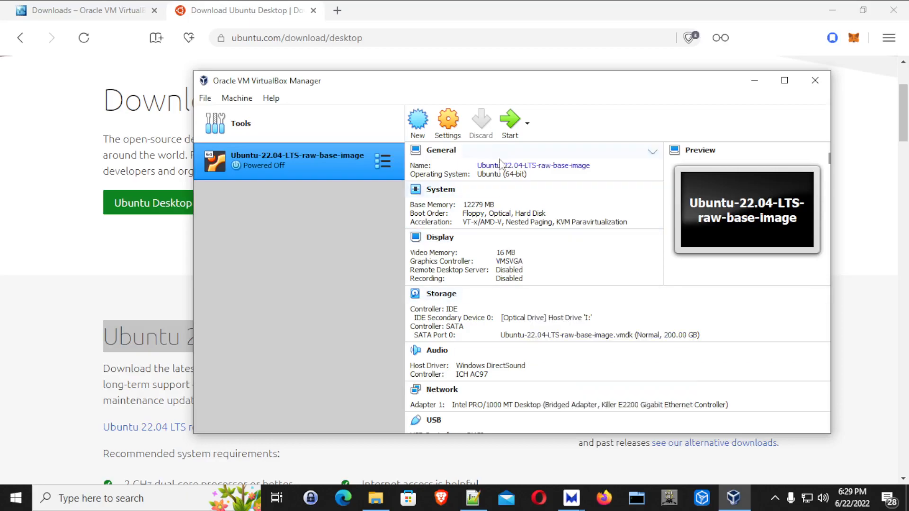
click(509, 125)
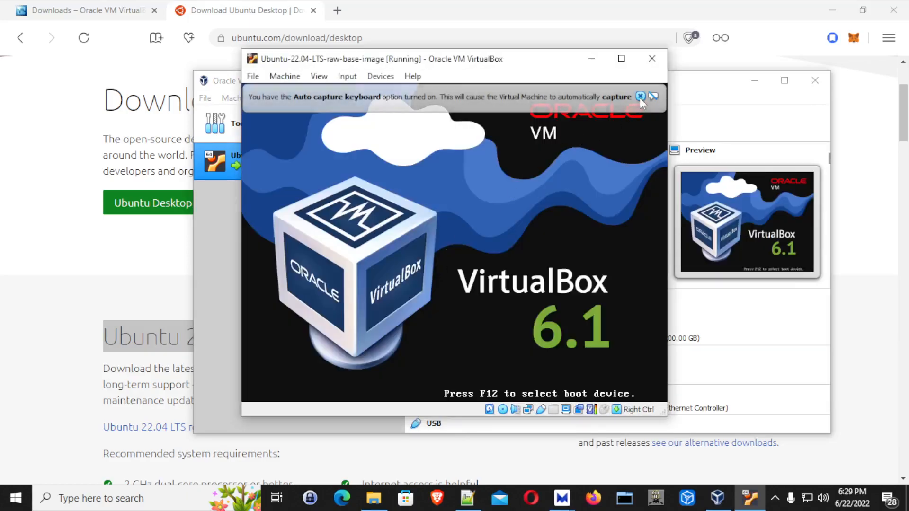
Dismiss the keyboard auto-capture notice, click into the VM console, then release the mouse with Right Ctrl.
click(694, 96)
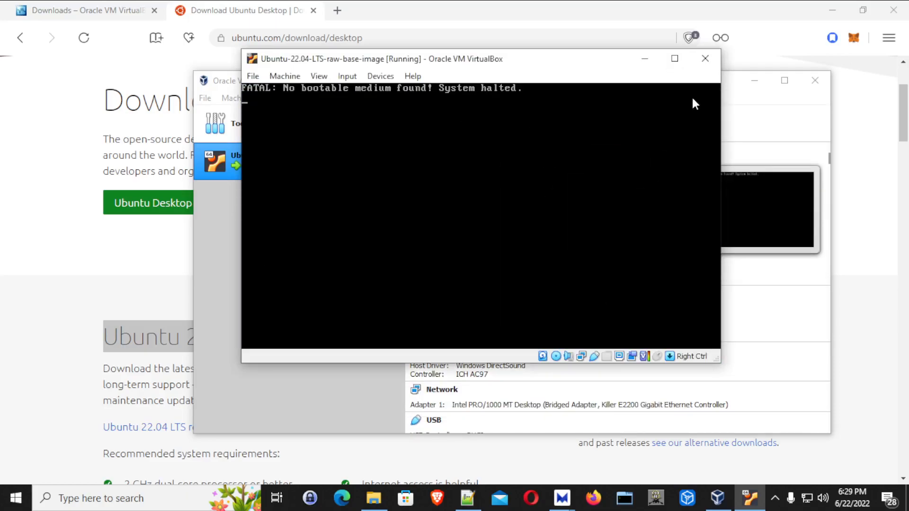
click(335, 190)
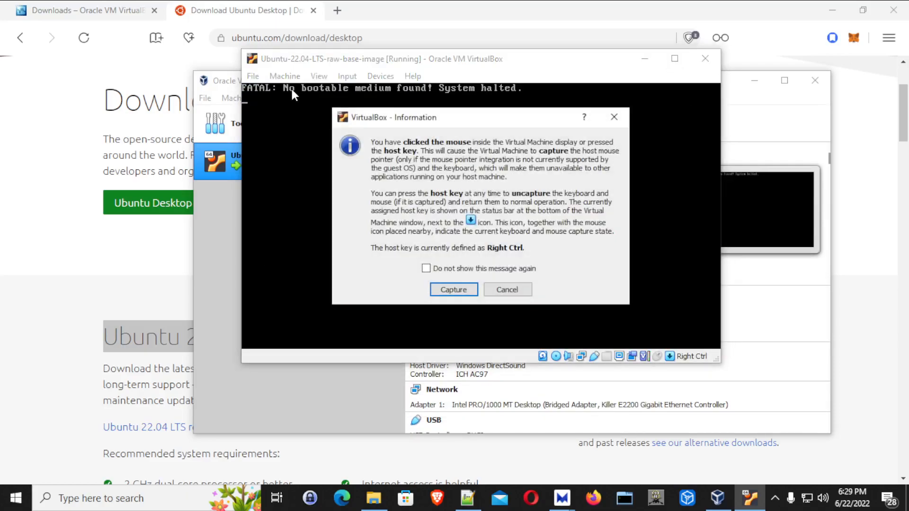
click(453, 289)
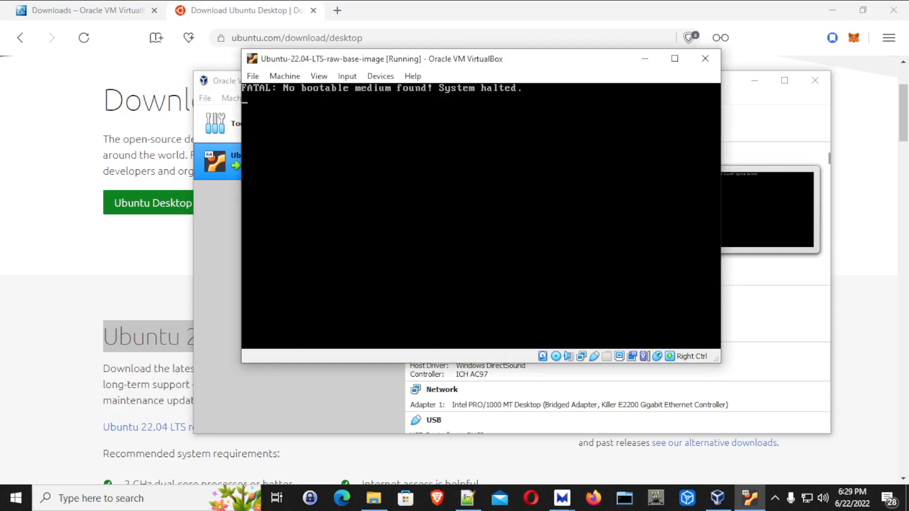
key(Control_R)
Attach ubuntu-22.04-desktop-amd64.iso from Downloads to the VM's optical drive.
click(315, 76)
mouse_move(273, 80)
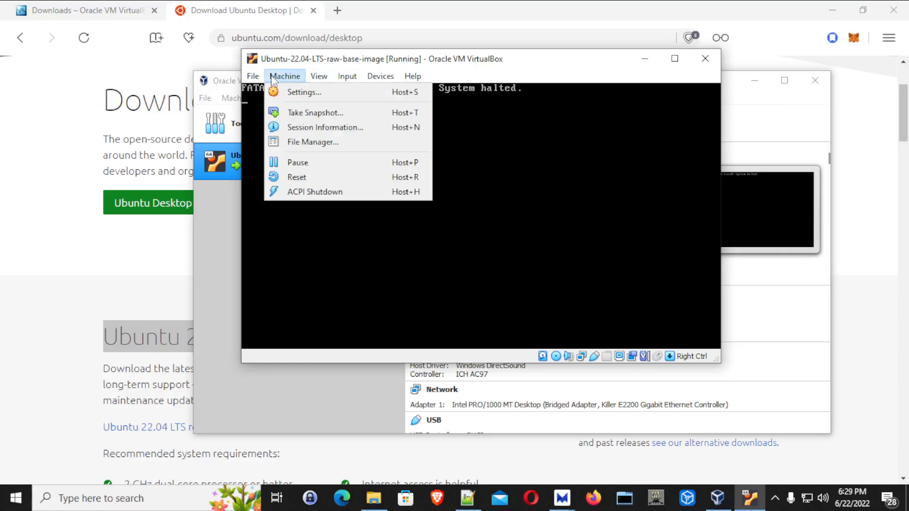
mouse_move(246, 85)
mouse_move(380, 76)
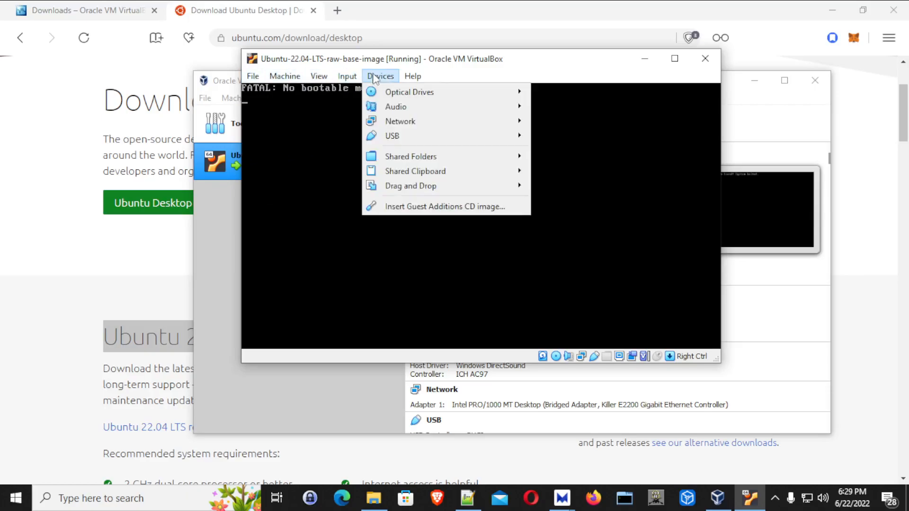
mouse_move(394, 94)
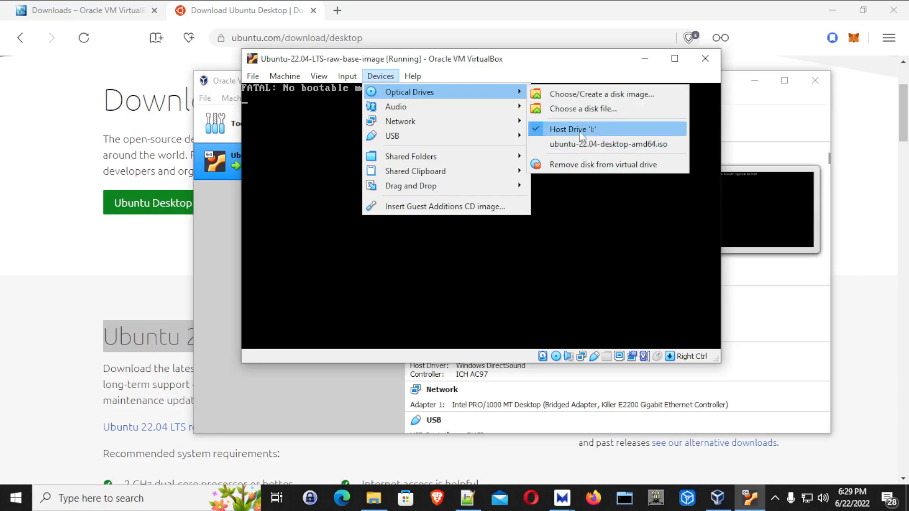
click(577, 108)
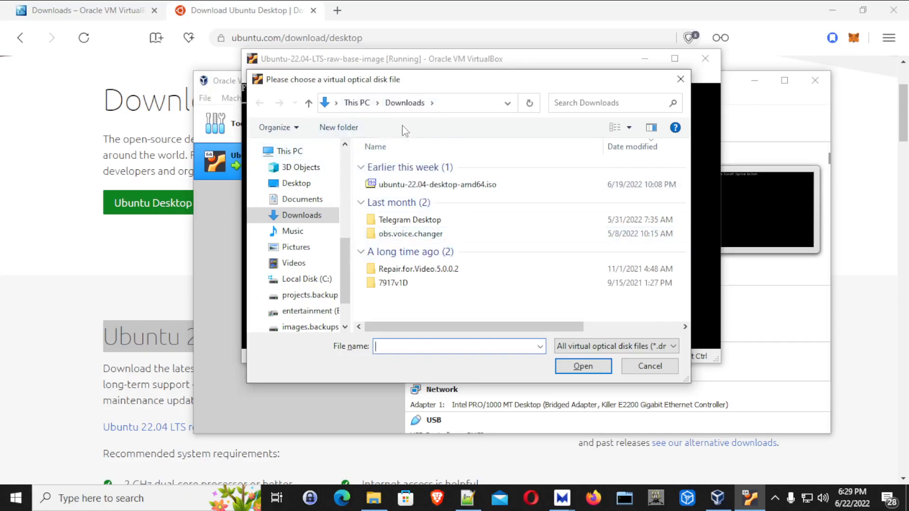
click(416, 186)
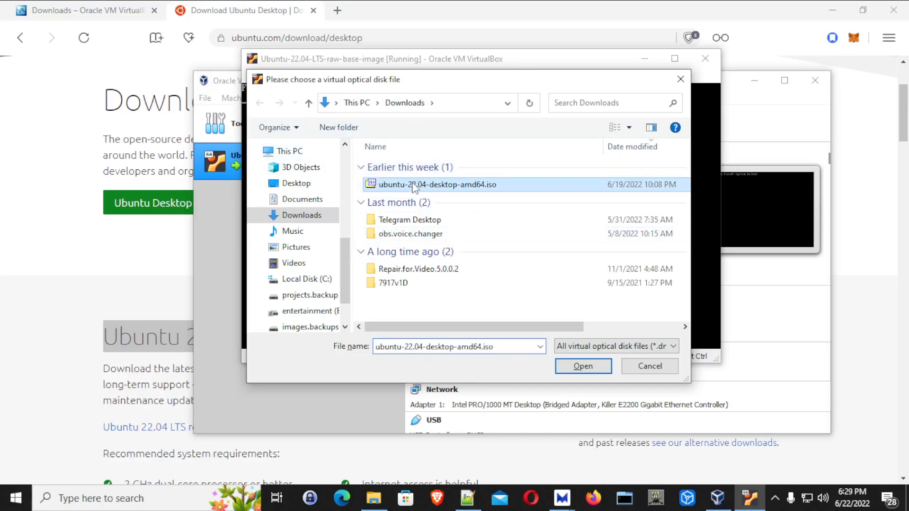
click(584, 367)
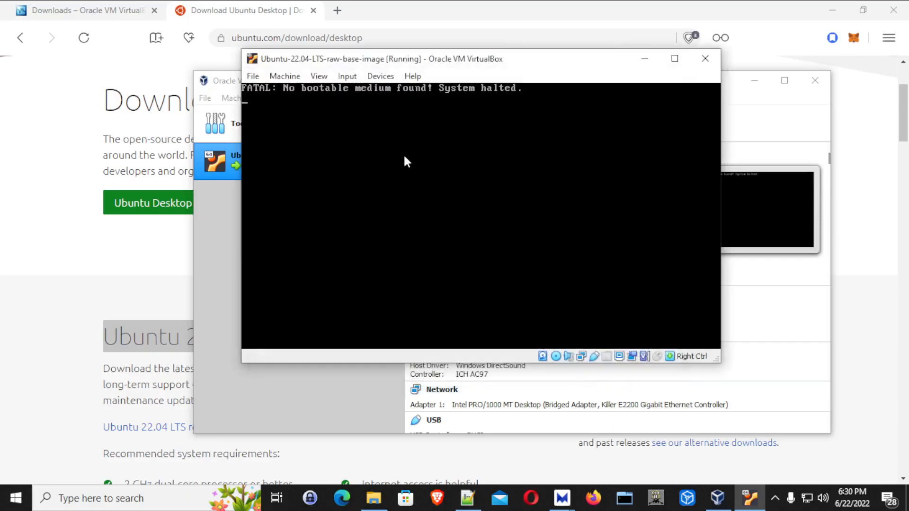
Reset the VM via Machine > Reset and boot the 'Ubuntu (safe graphics)' GRUB entry.
click(318, 77)
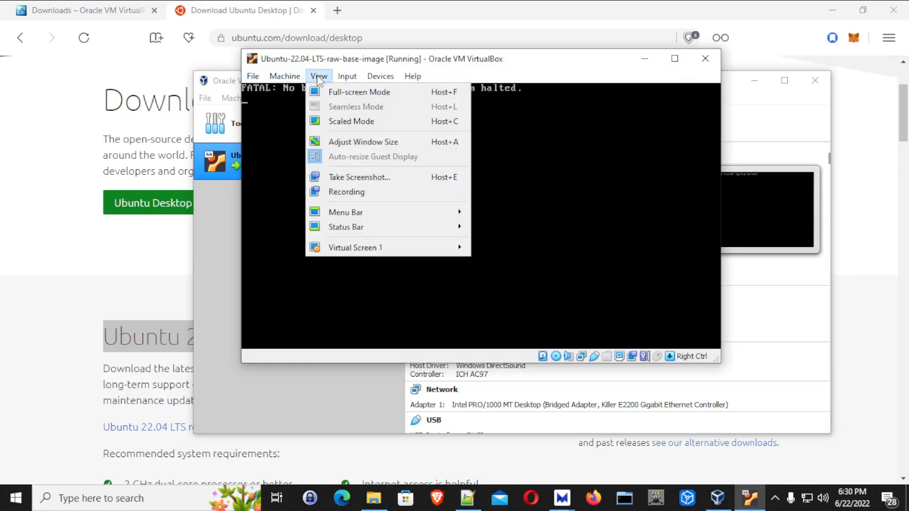
mouse_move(253, 77)
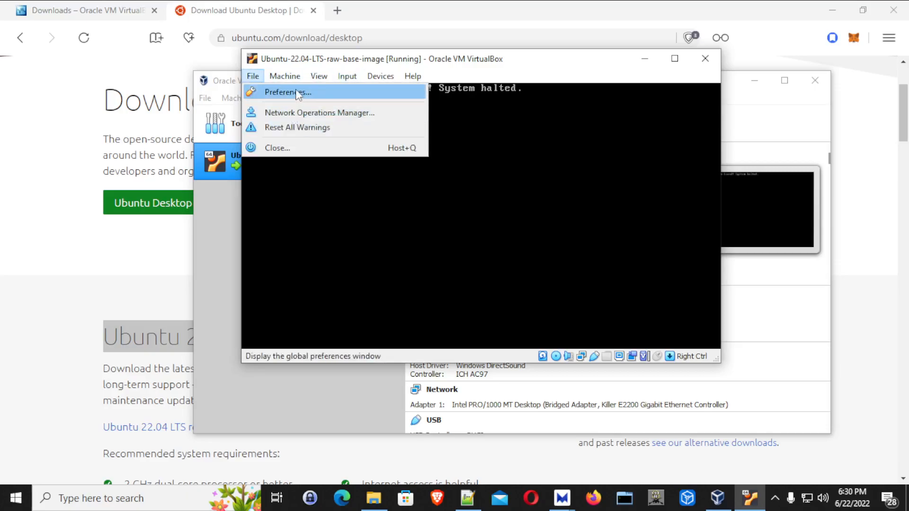
mouse_move(288, 78)
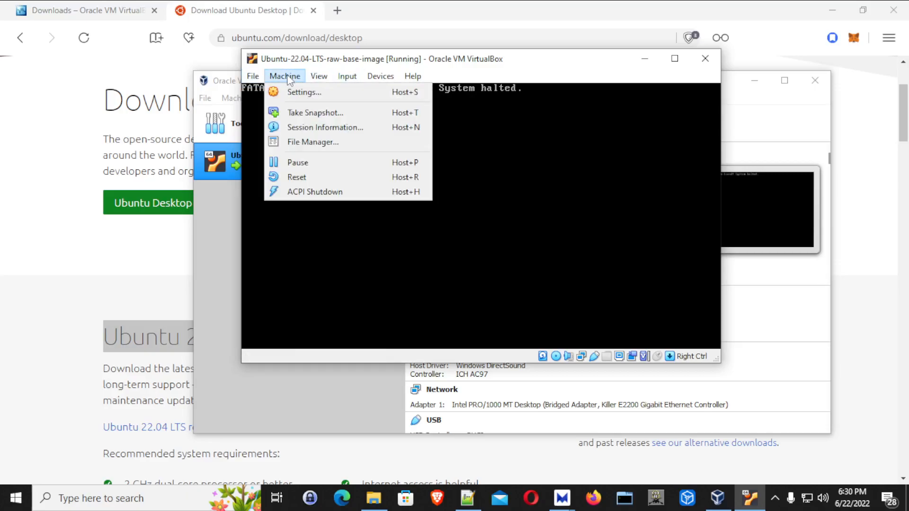
click(301, 177)
click(467, 265)
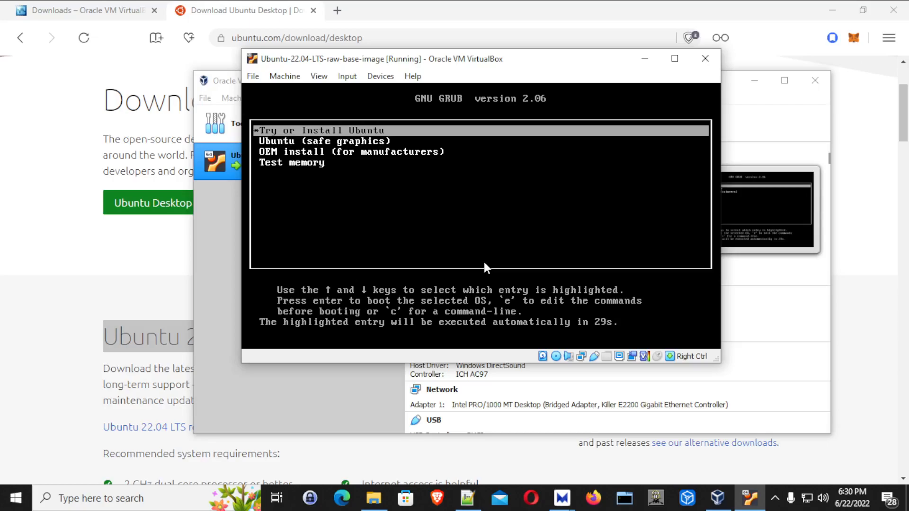
key(Down)
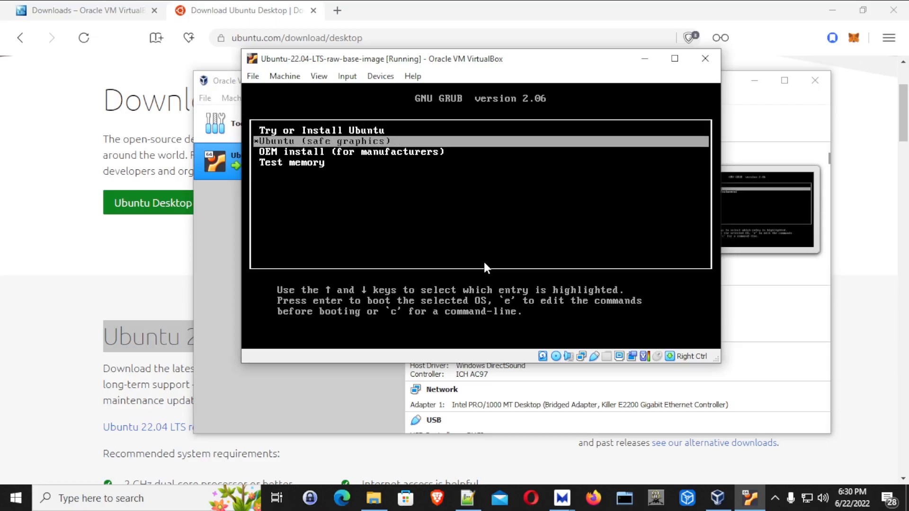
key(Return)
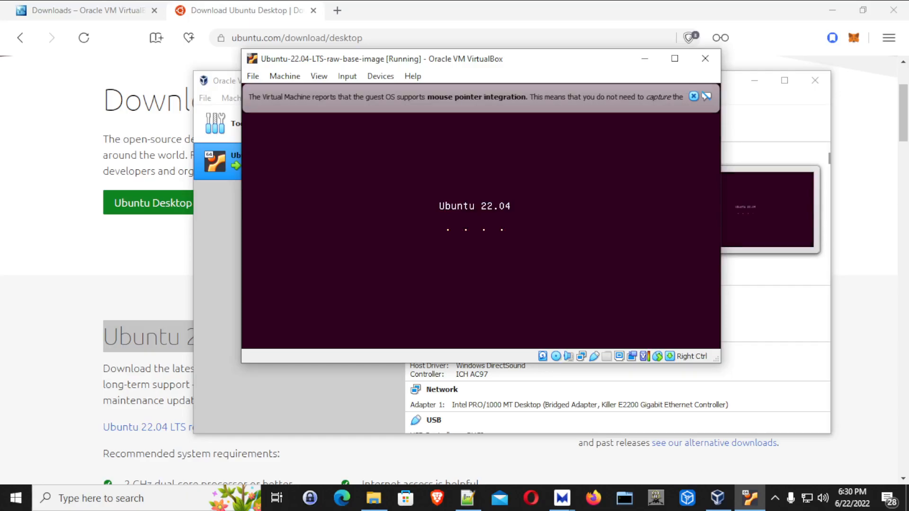
Dismiss the mouse integration notice, maximize the VM window, and choose Install Ubuntu.
key(alt+Tab)
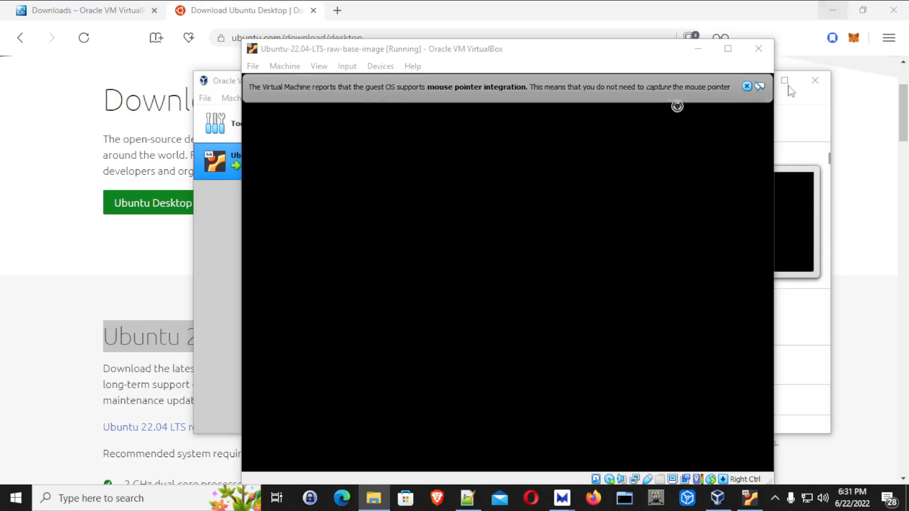
click(747, 86)
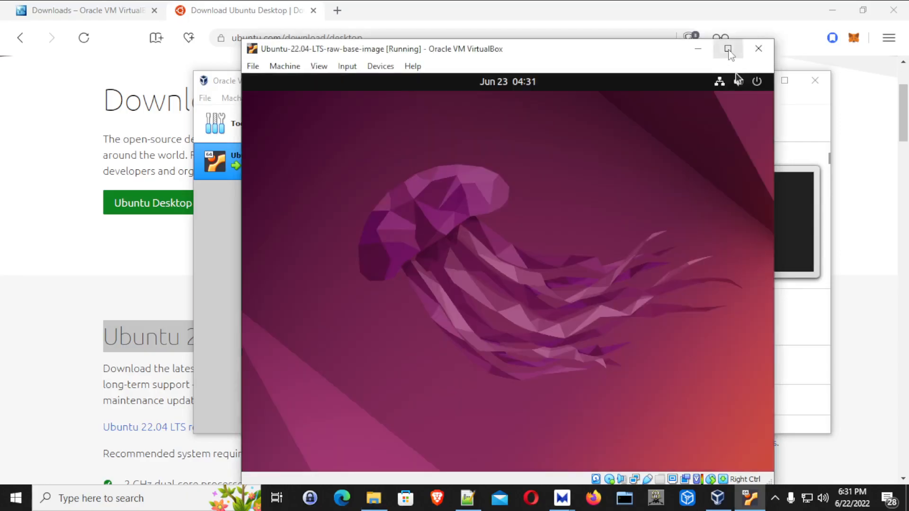
click(729, 51)
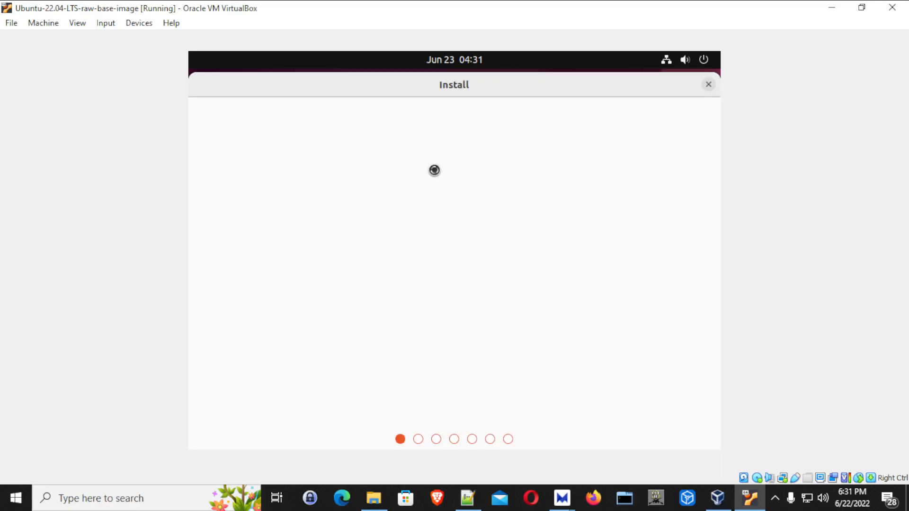
click(584, 300)
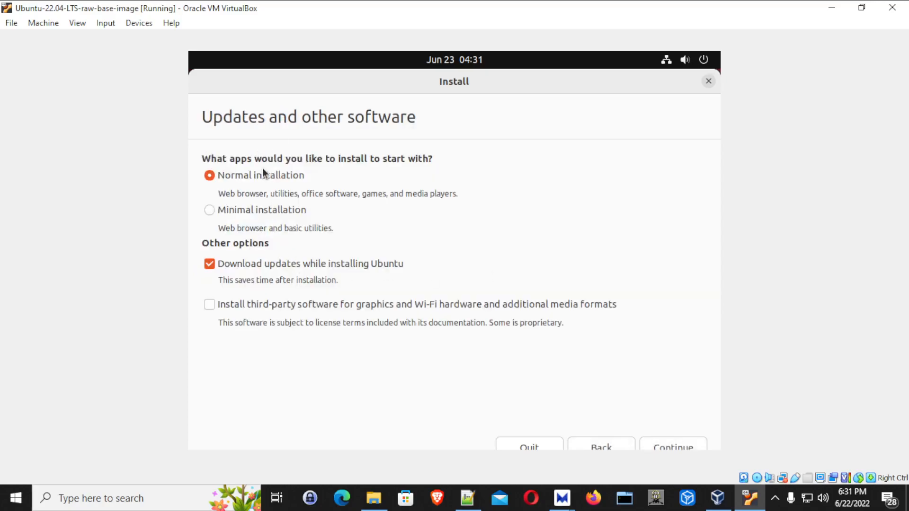
Turn off 'Download updates while installing Ubuntu' and continue past Updates and other software.
click(232, 263)
click(670, 445)
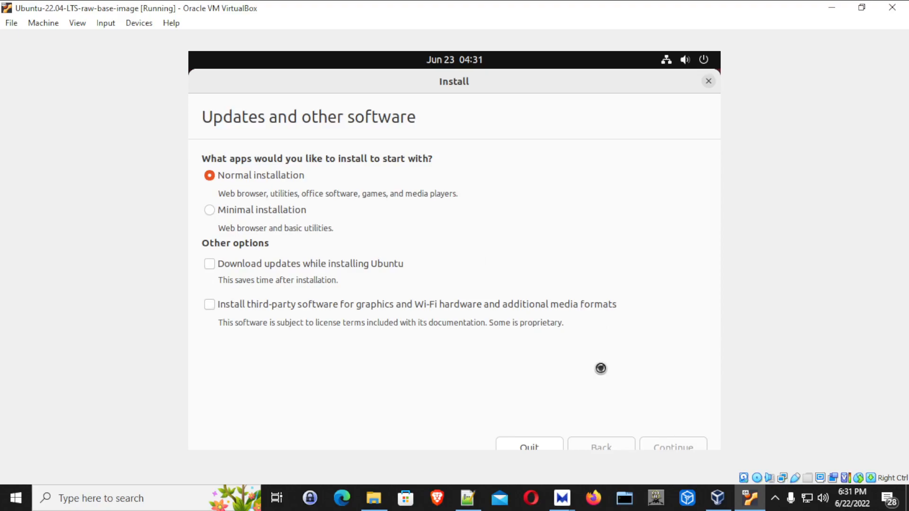
click(775, 498)
click(776, 498)
click(545, 344)
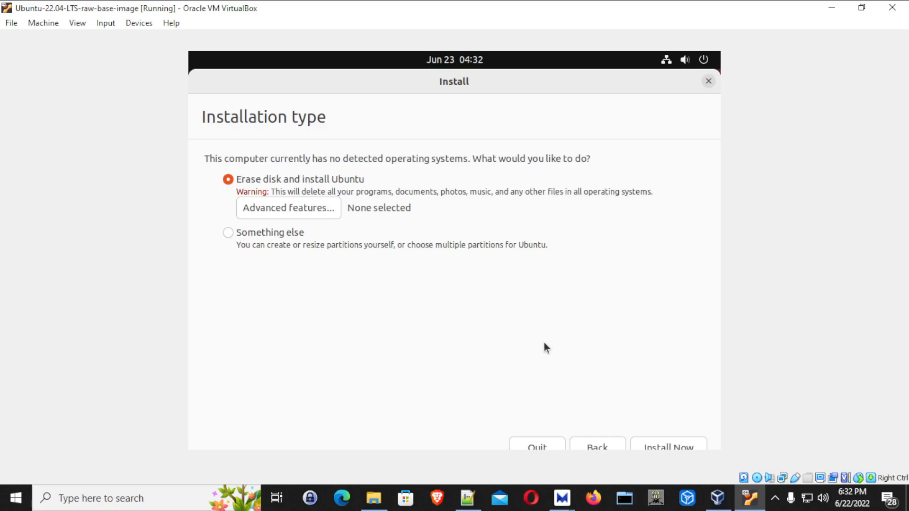
Erase the disk and install, confirm writing the changes to disk, and keep Tokyo as location.
click(665, 446)
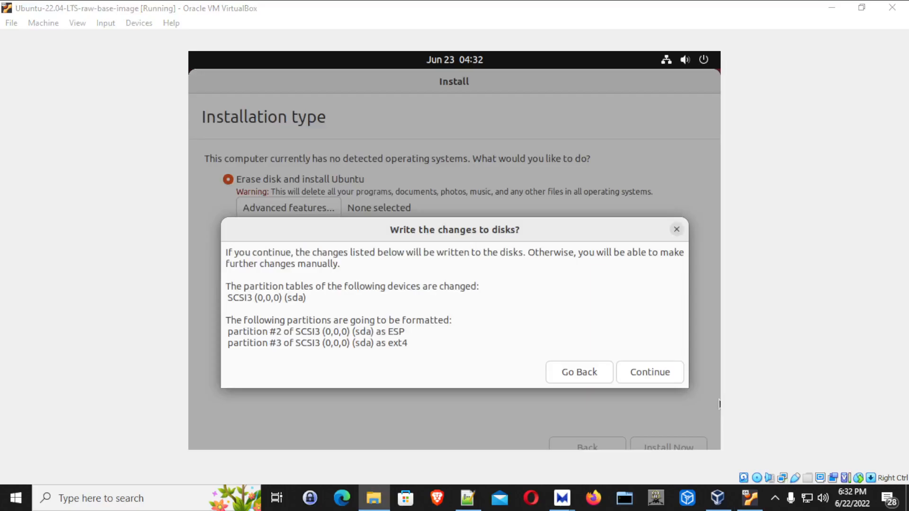
click(651, 381)
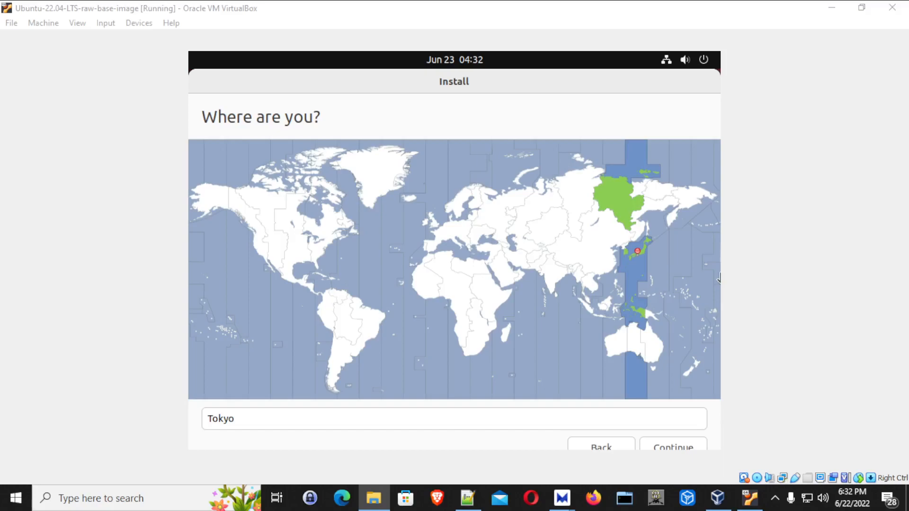
click(423, 443)
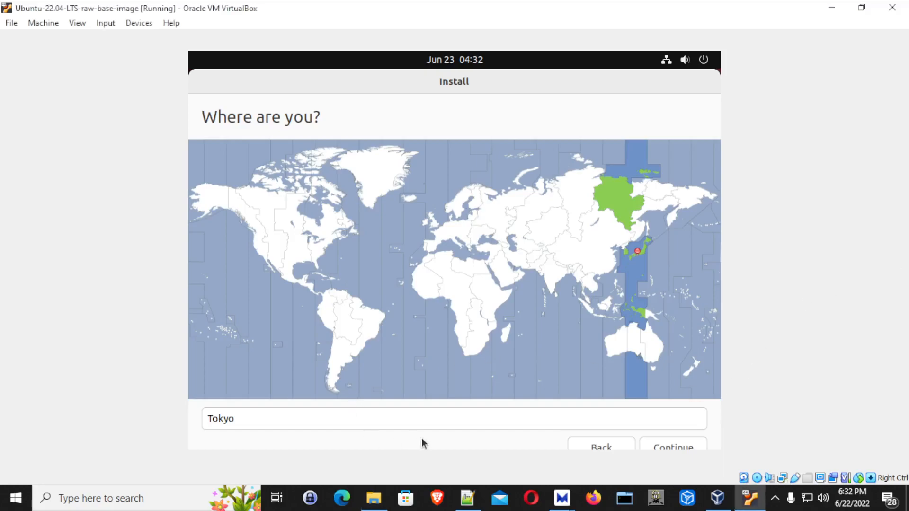
click(684, 446)
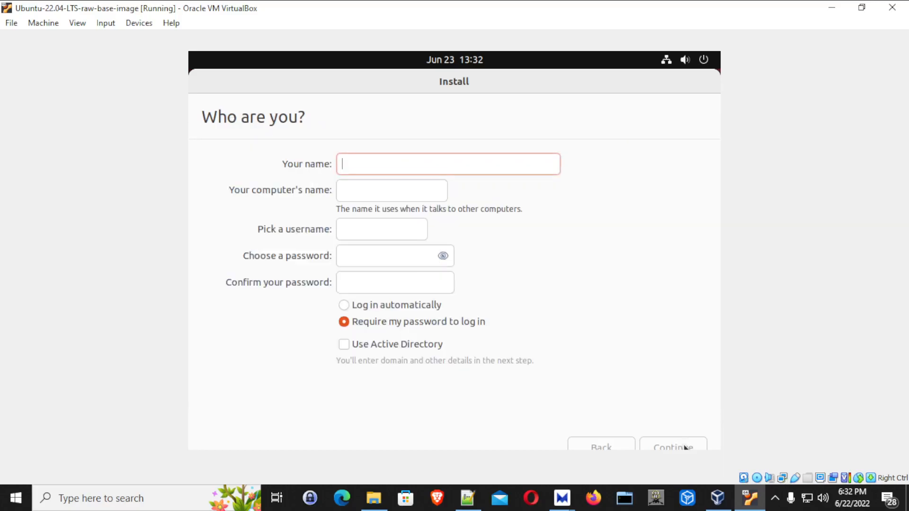
Fill in the account name, enter and confirm the password, and continue the installation.
click(776, 497)
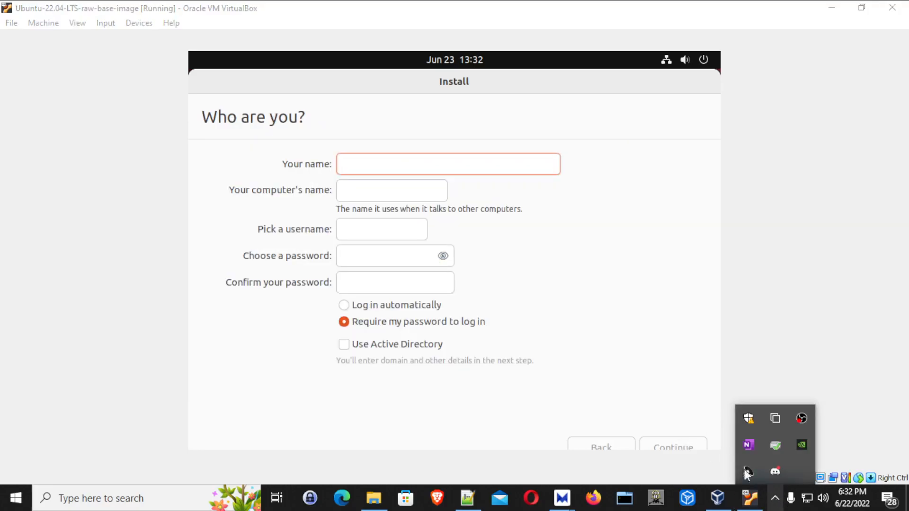
click(750, 497)
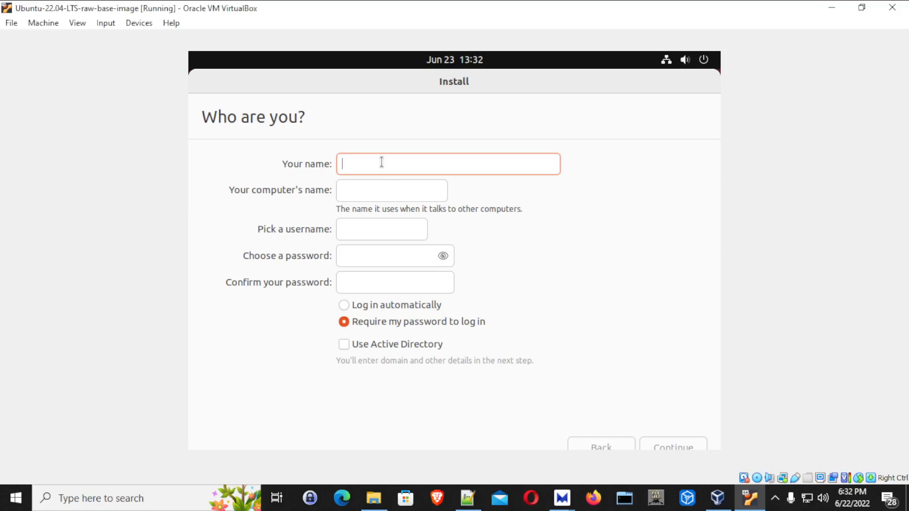
text(test)
key(Tab)
key(Tab)
key(Tab)
text(testtest)
key(Tab)
text(testt)
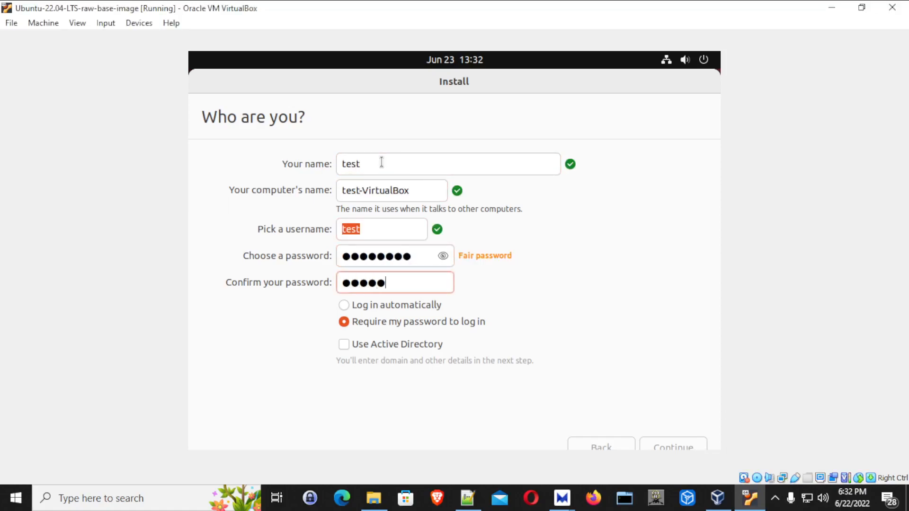
text(est)
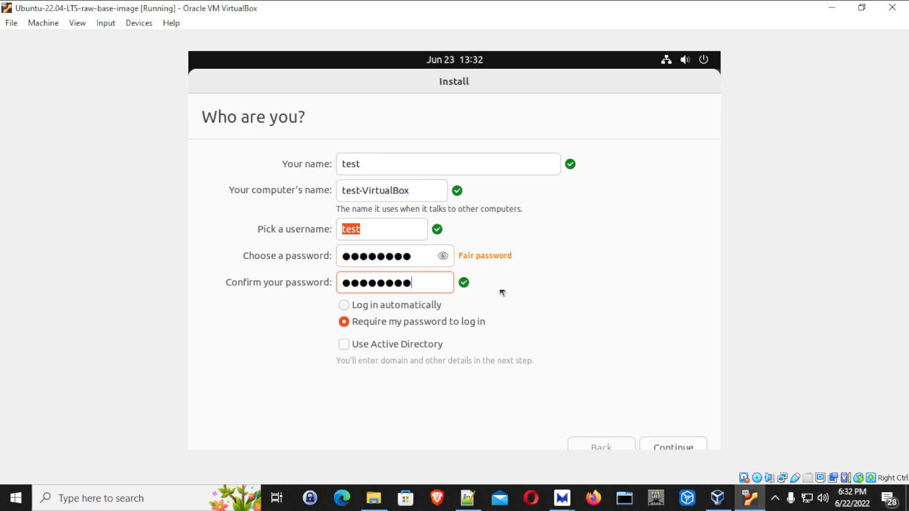
click(653, 444)
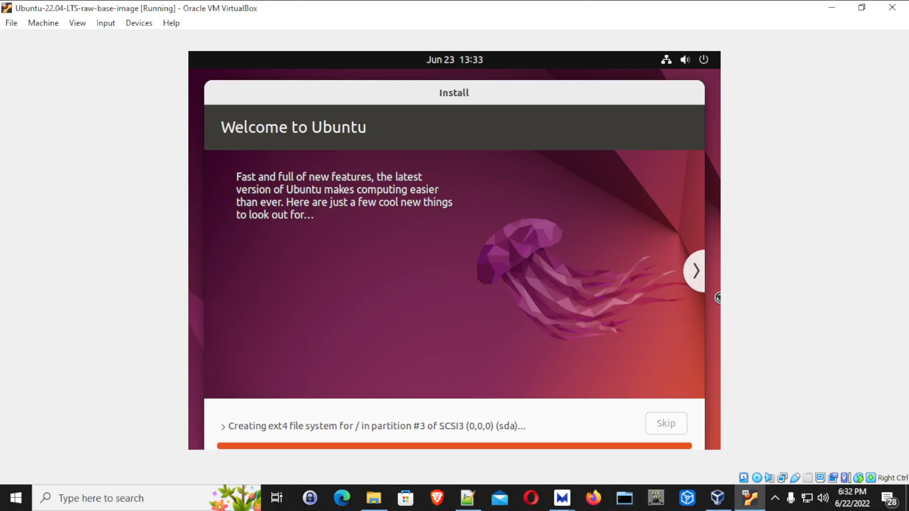
Choose Restart Now in the Installation Complete dialog.
key(super+e)
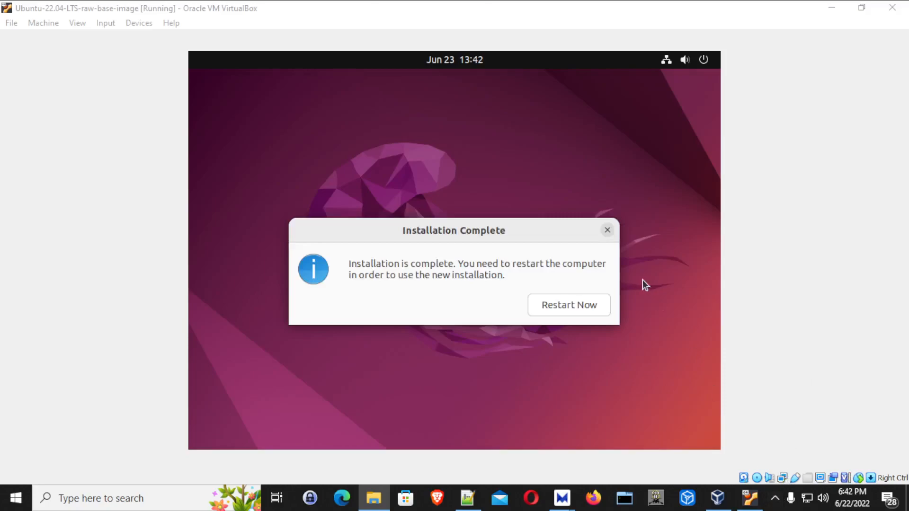
click(582, 308)
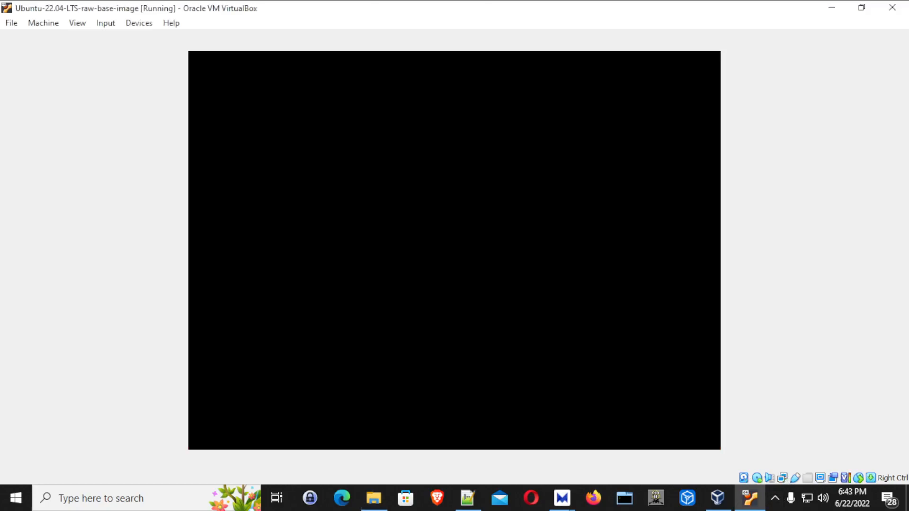
Acknowledge the 'Please remove the installation medium' prompt with Enter so the VM reboots.
click(779, 504)
click(803, 354)
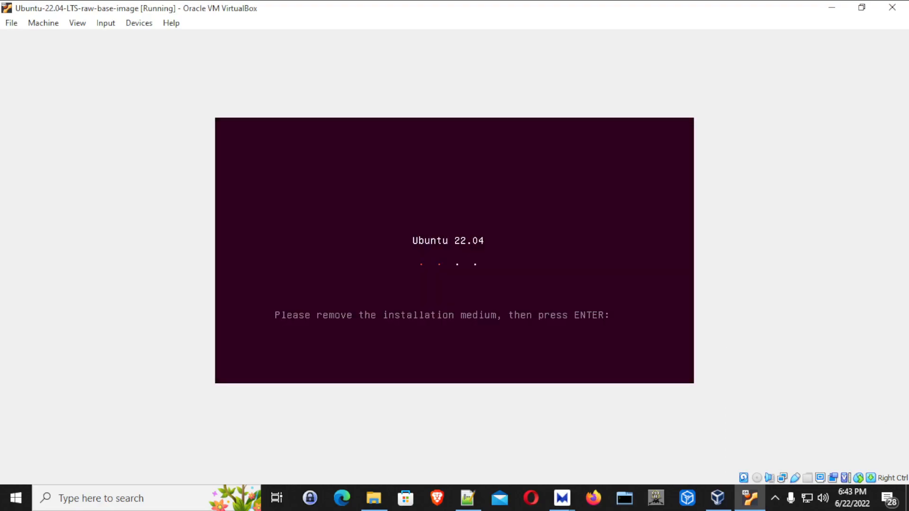
key(Return)
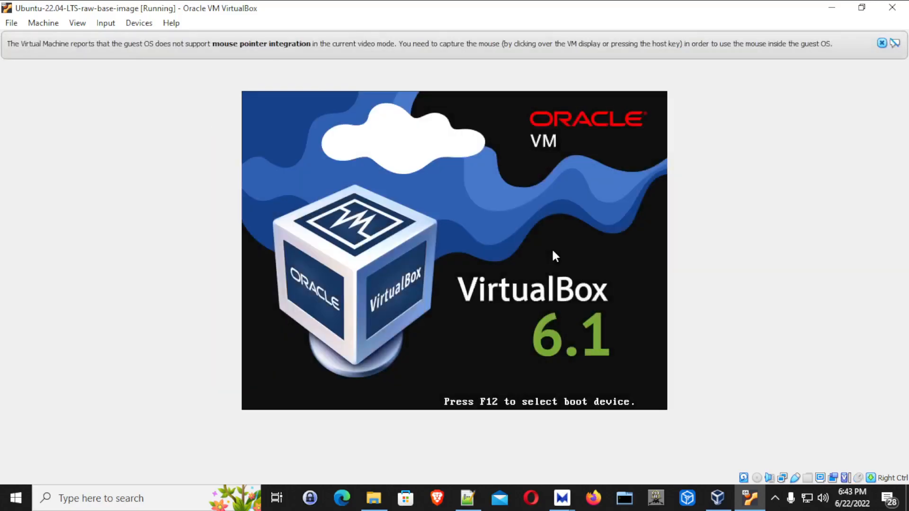